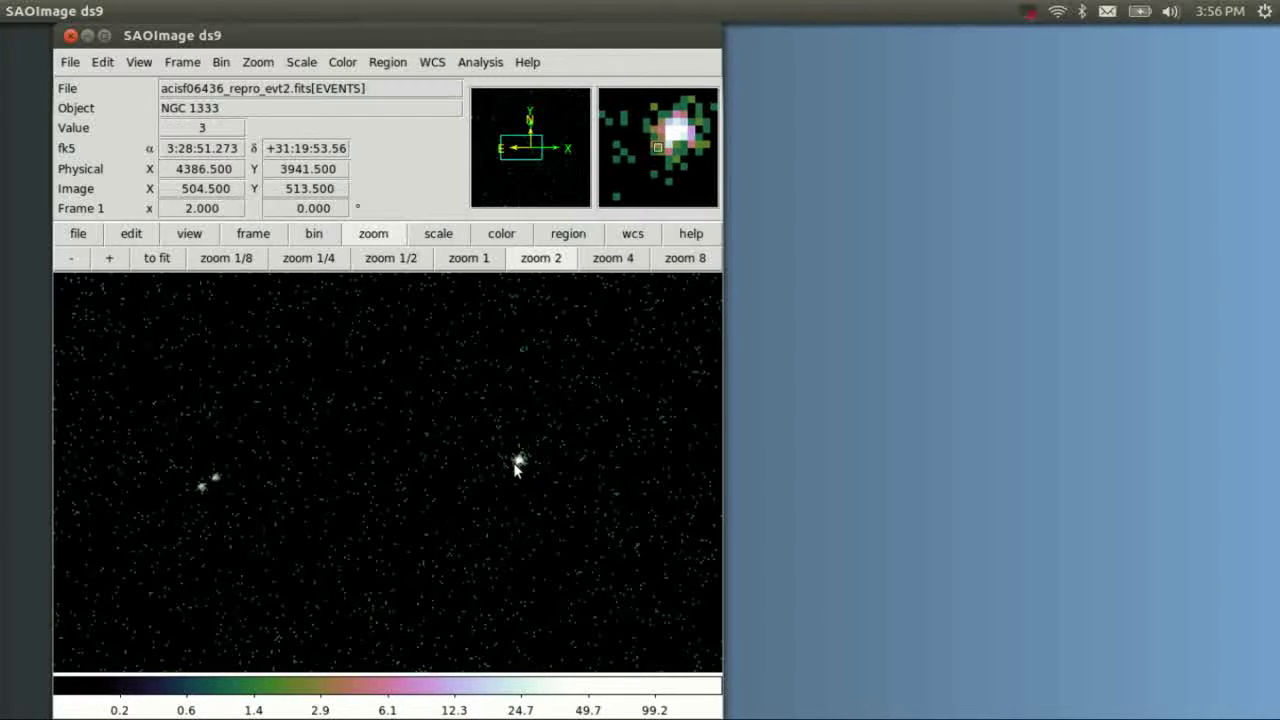
Delete the region placed on the bright source
left_click(515, 462)
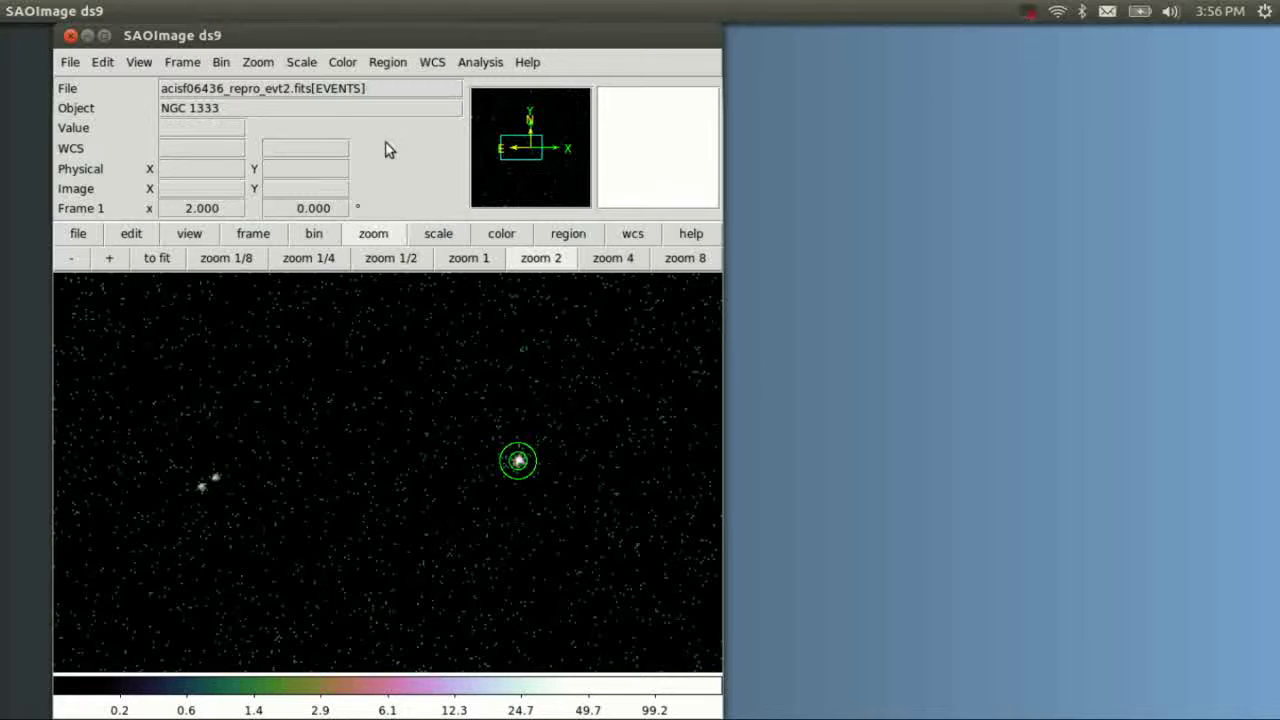
left_click(514, 470)
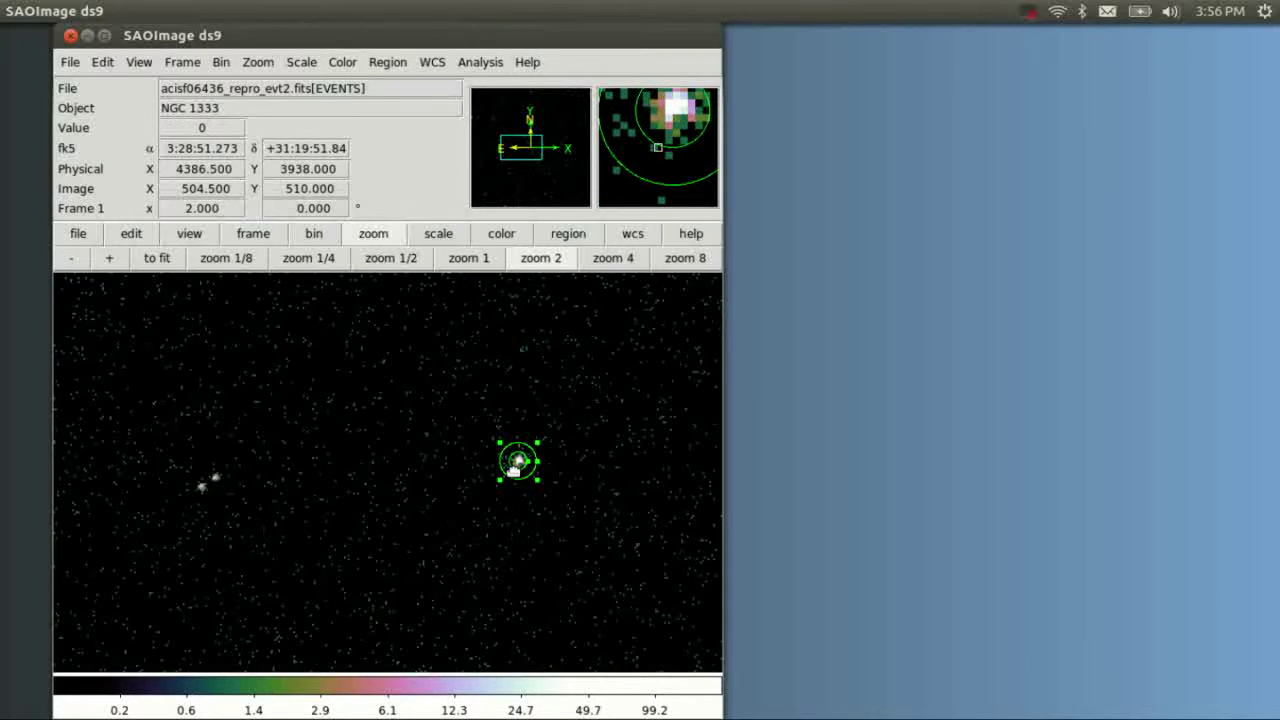
key("Delete")
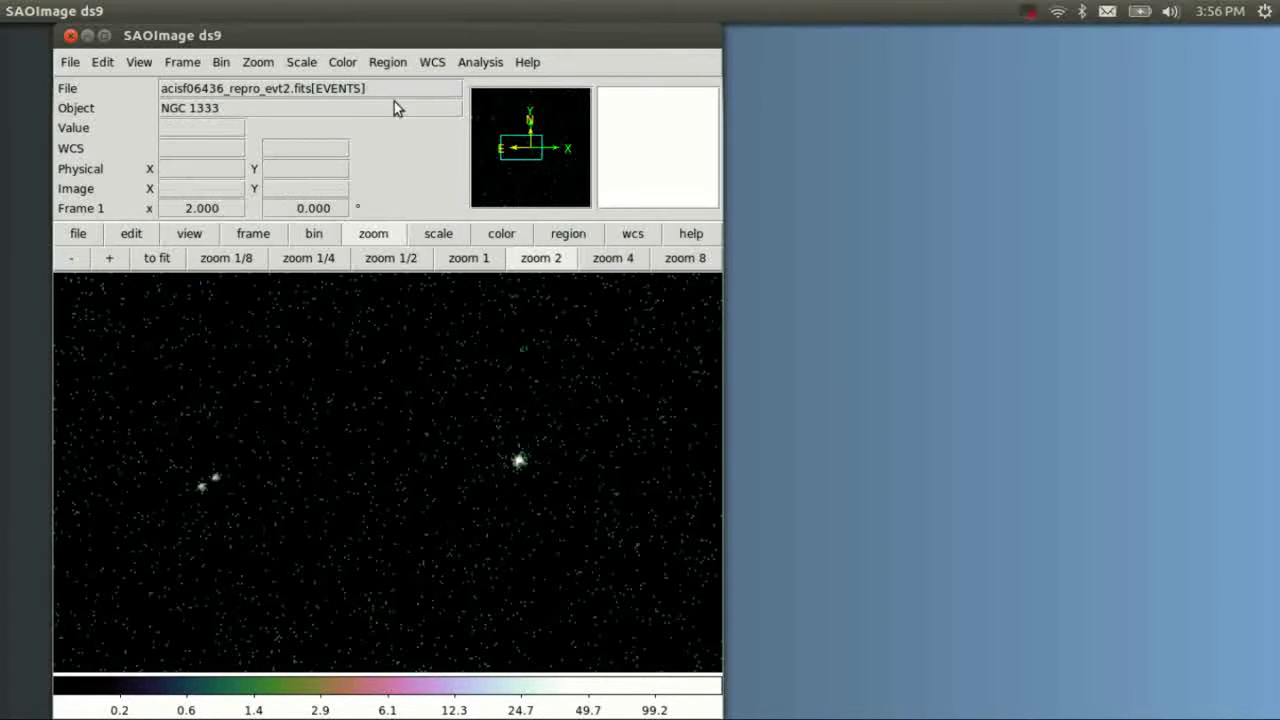
Switch the region shape to Circle and place a circle around the bright source
left_click(376, 61)
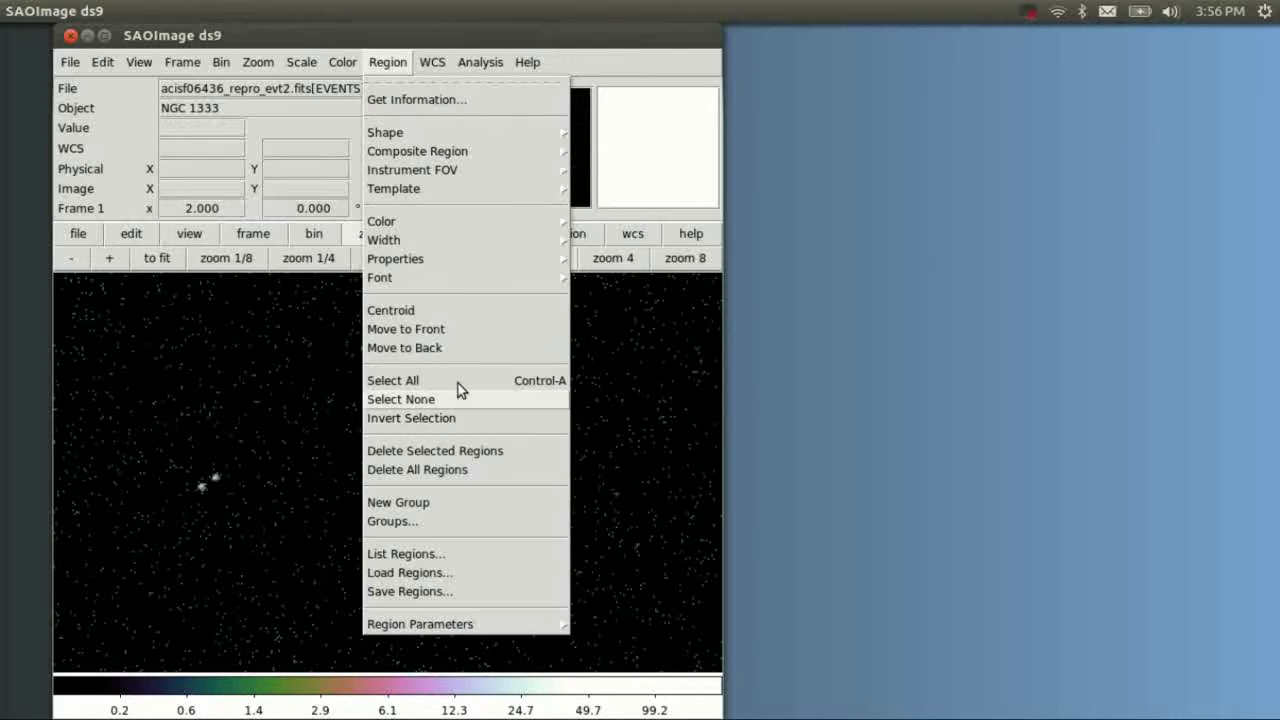
mouse_move(403, 133)
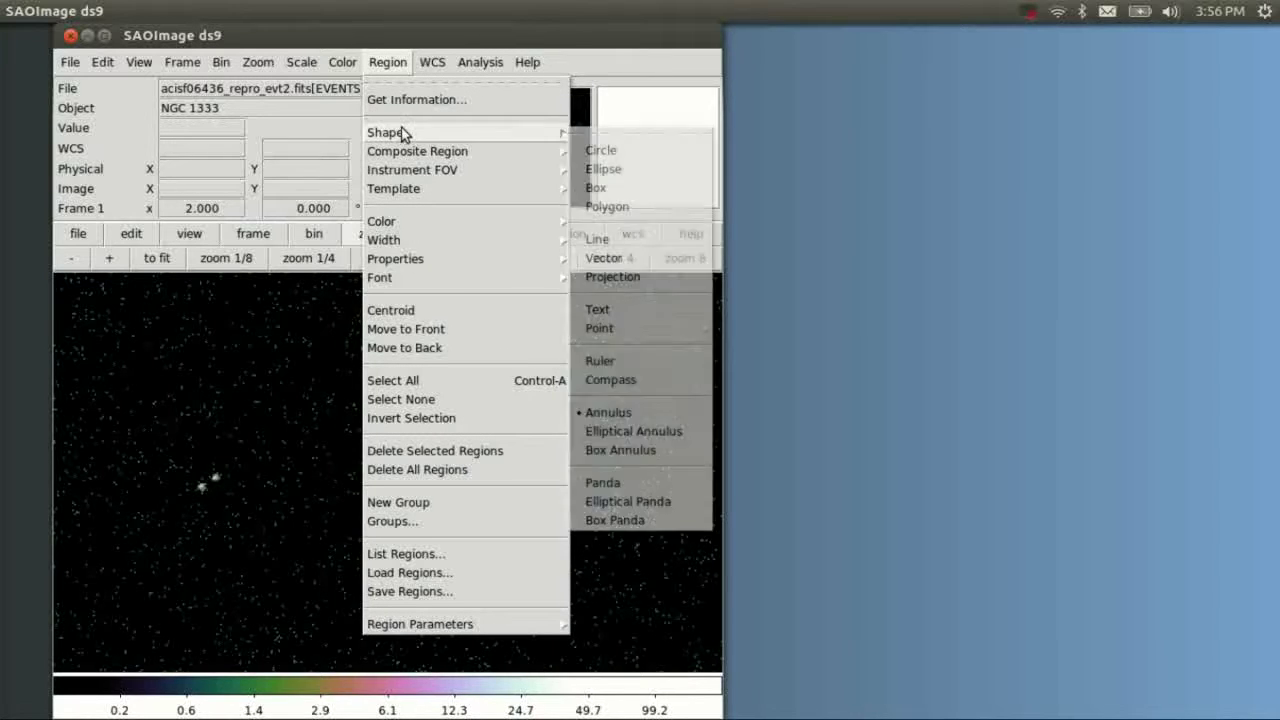
left_click(599, 151)
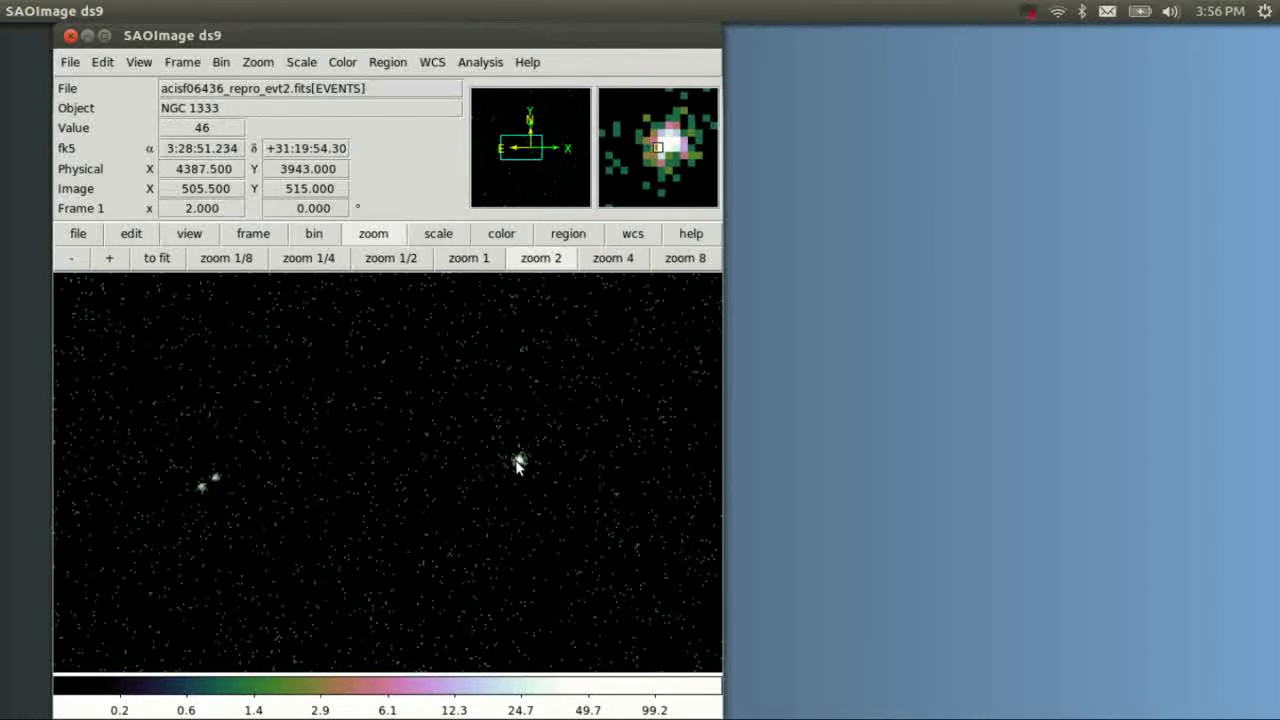
left_click(519, 463)
left_click(505, 464)
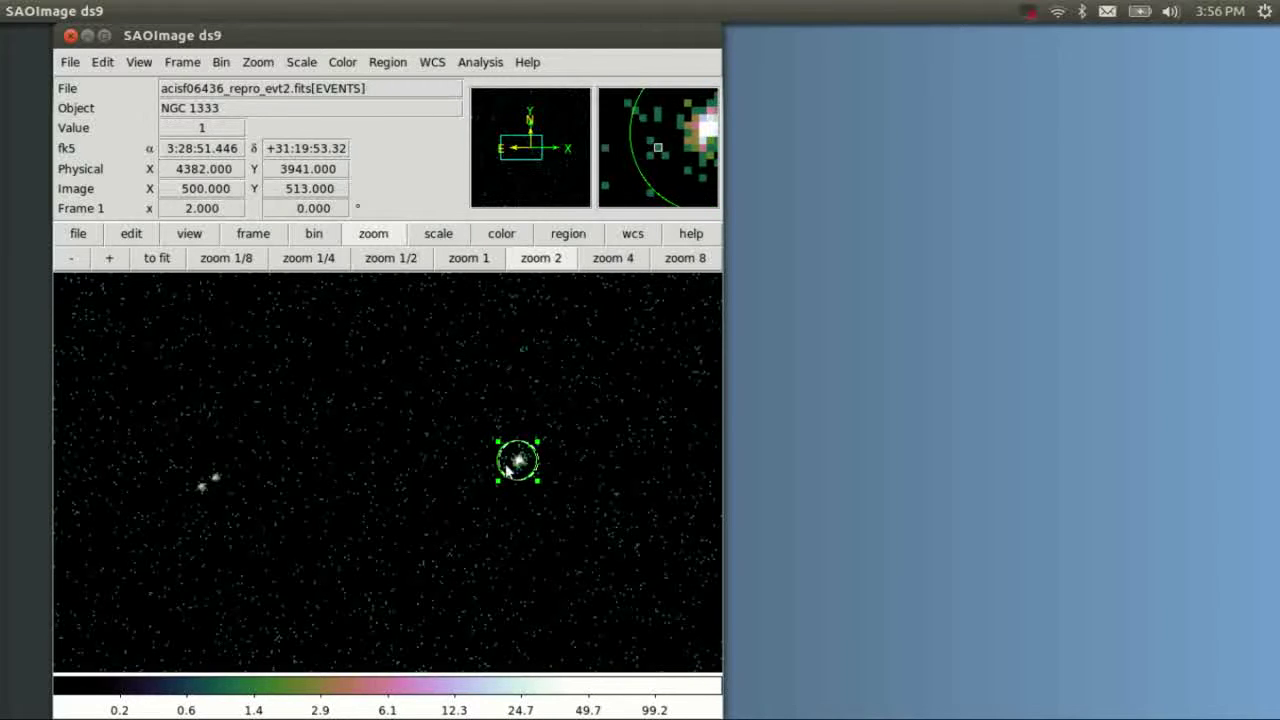
left_click(496, 460)
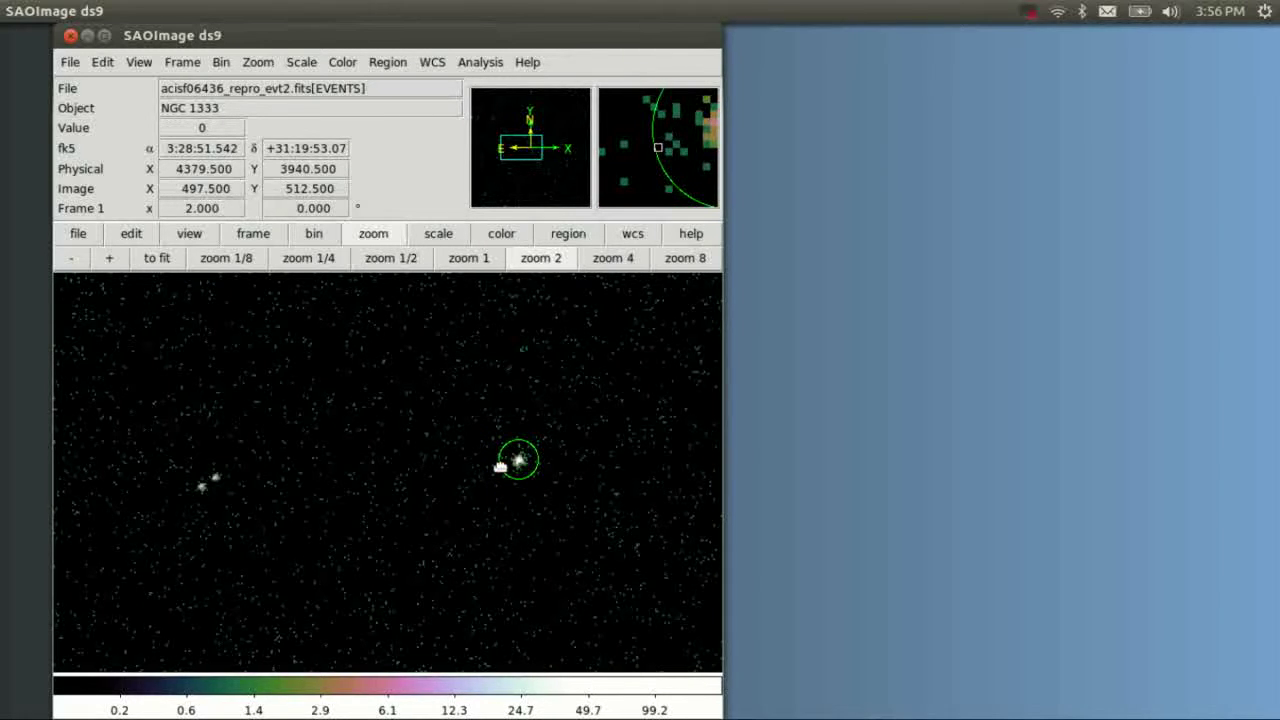
Switch the region shape to Annulus, then draw, enlarge and centre an annulus on the bright source
left_click(388, 62)
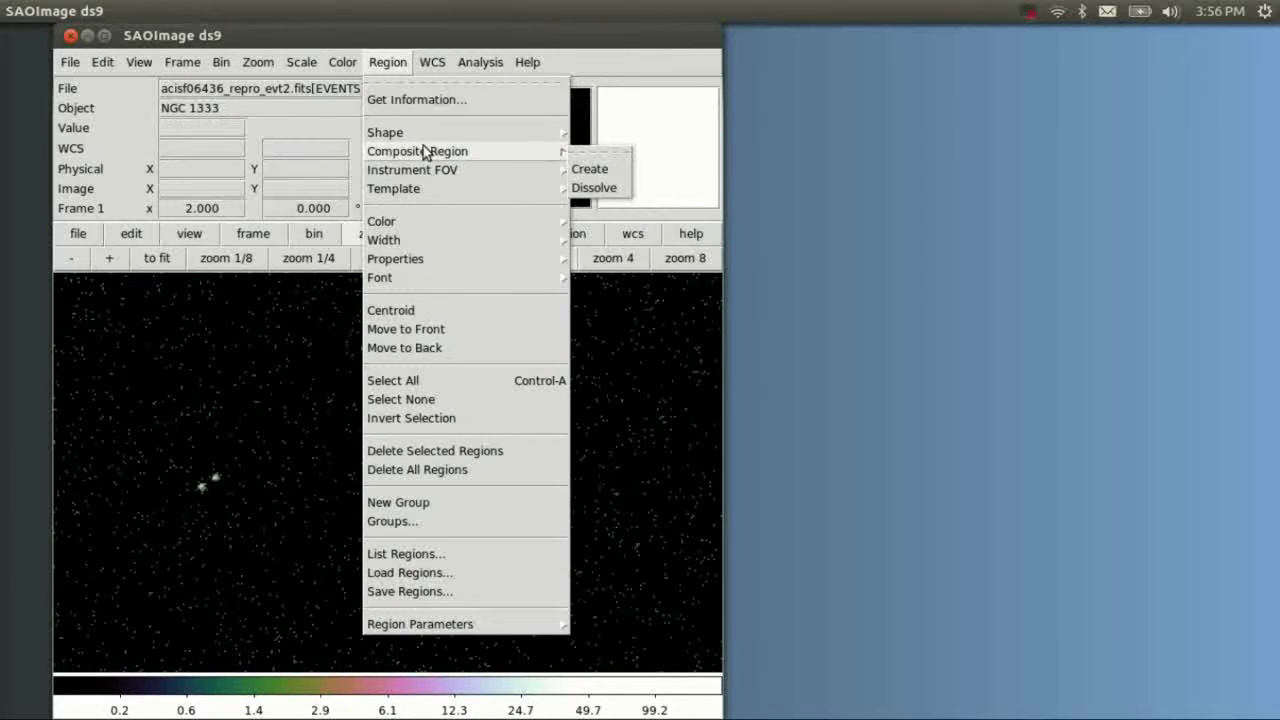
mouse_move(471, 138)
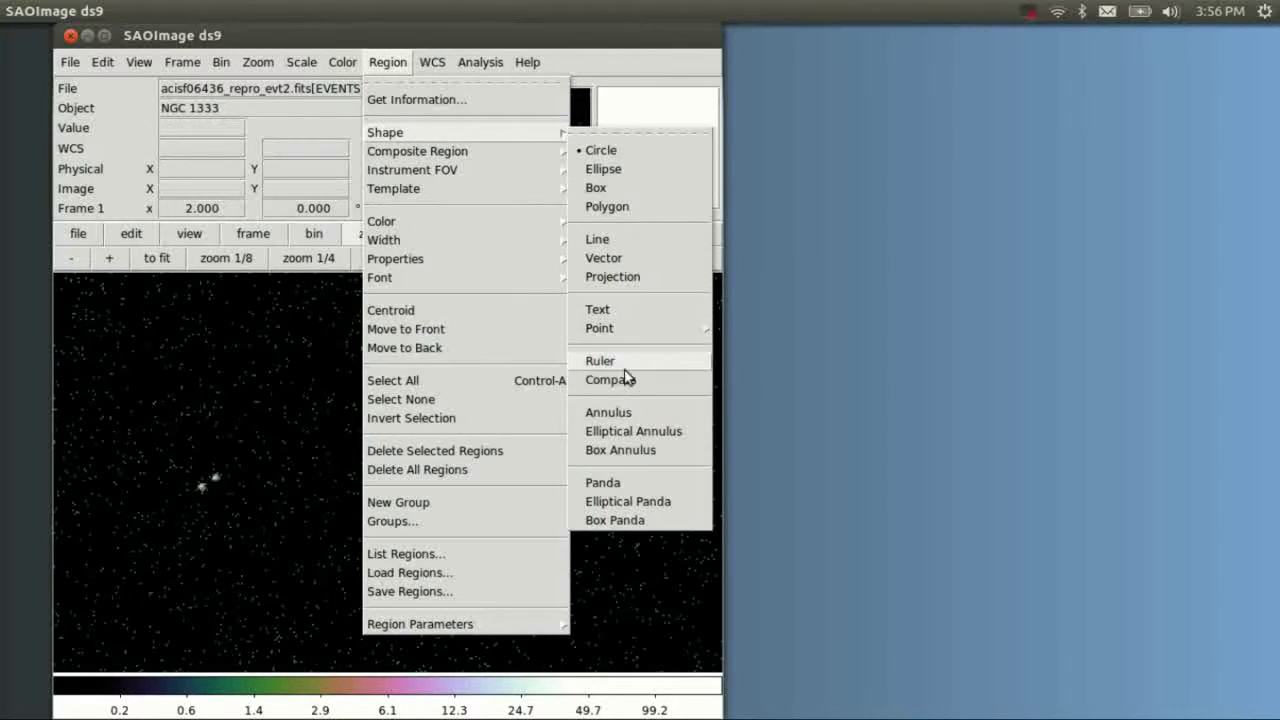
left_click(620, 413)
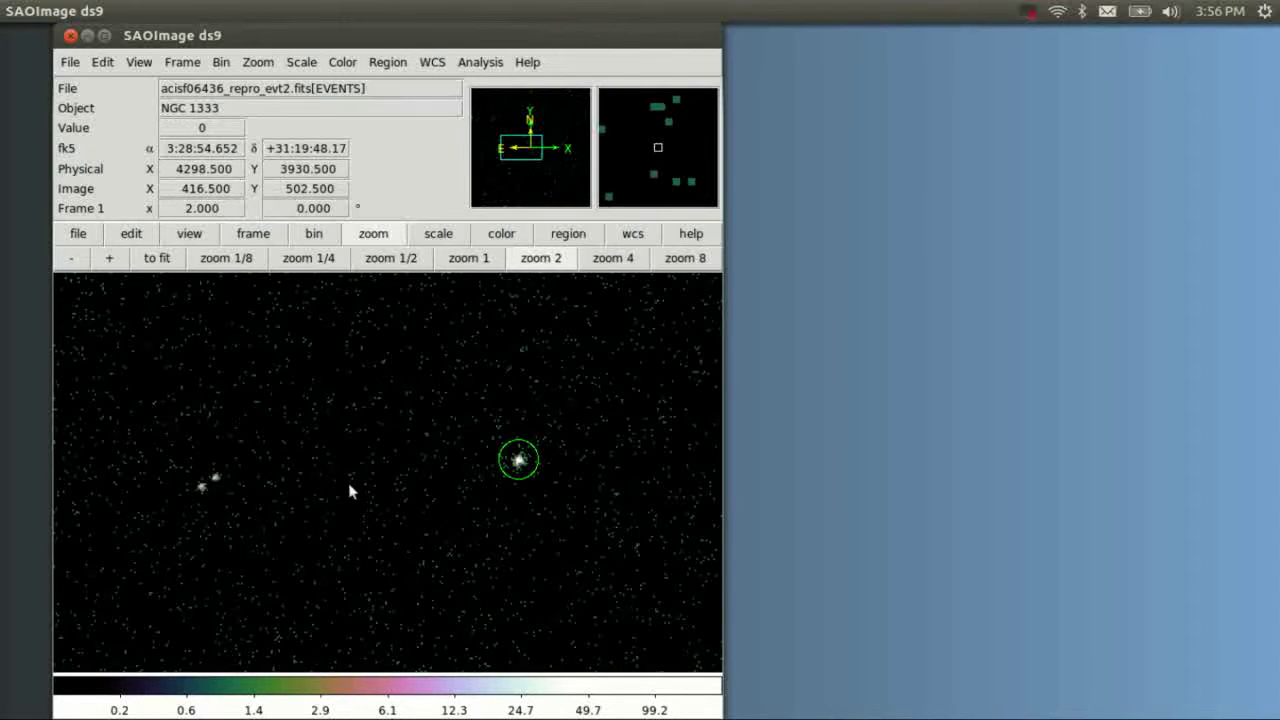
left_click(423, 469)
left_click_drag(364, 482, 327, 480)
left_click_drag(388, 508, 484, 498)
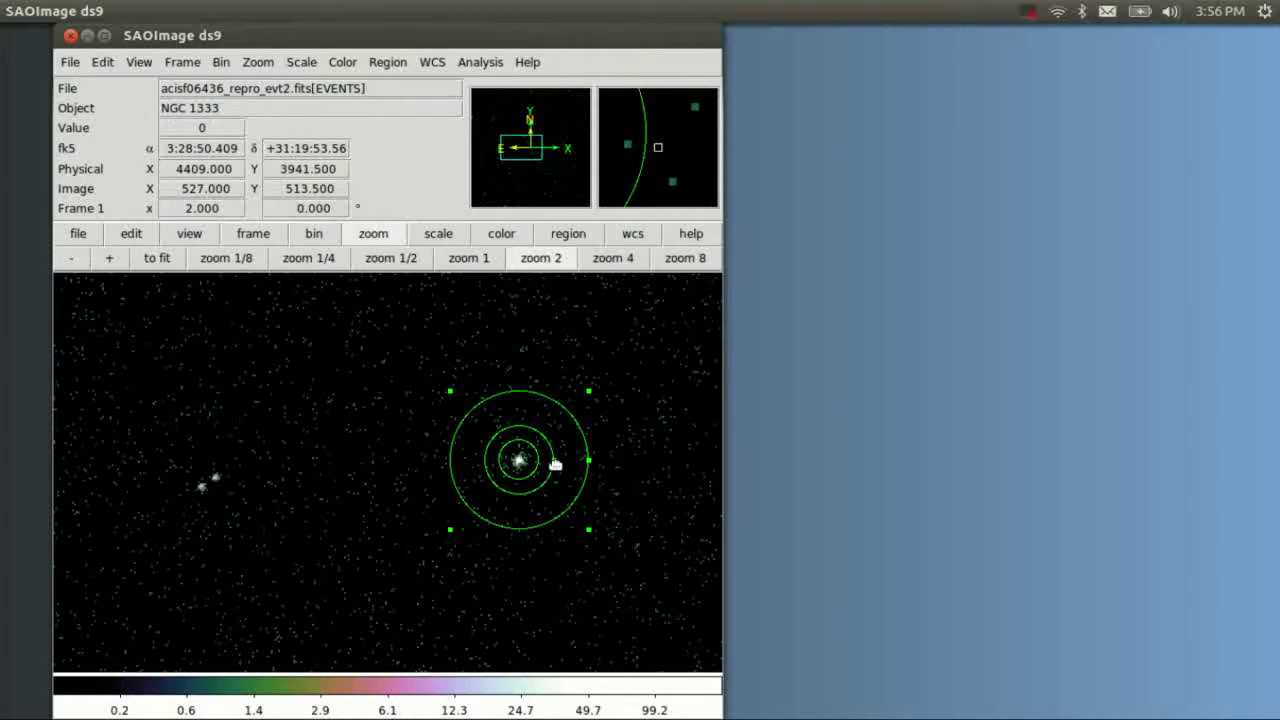
left_click_drag(554, 462, 574, 479)
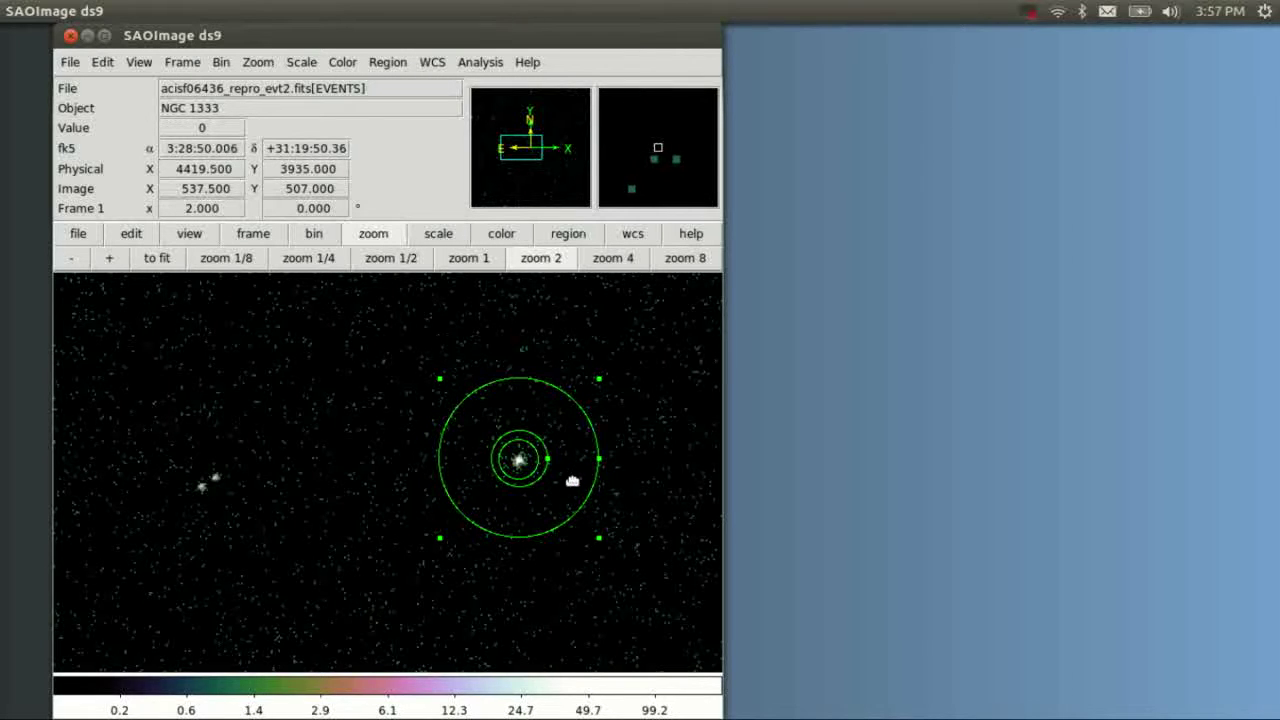
Set the annulus property to Background in its settings dialog
double_click(521, 523)
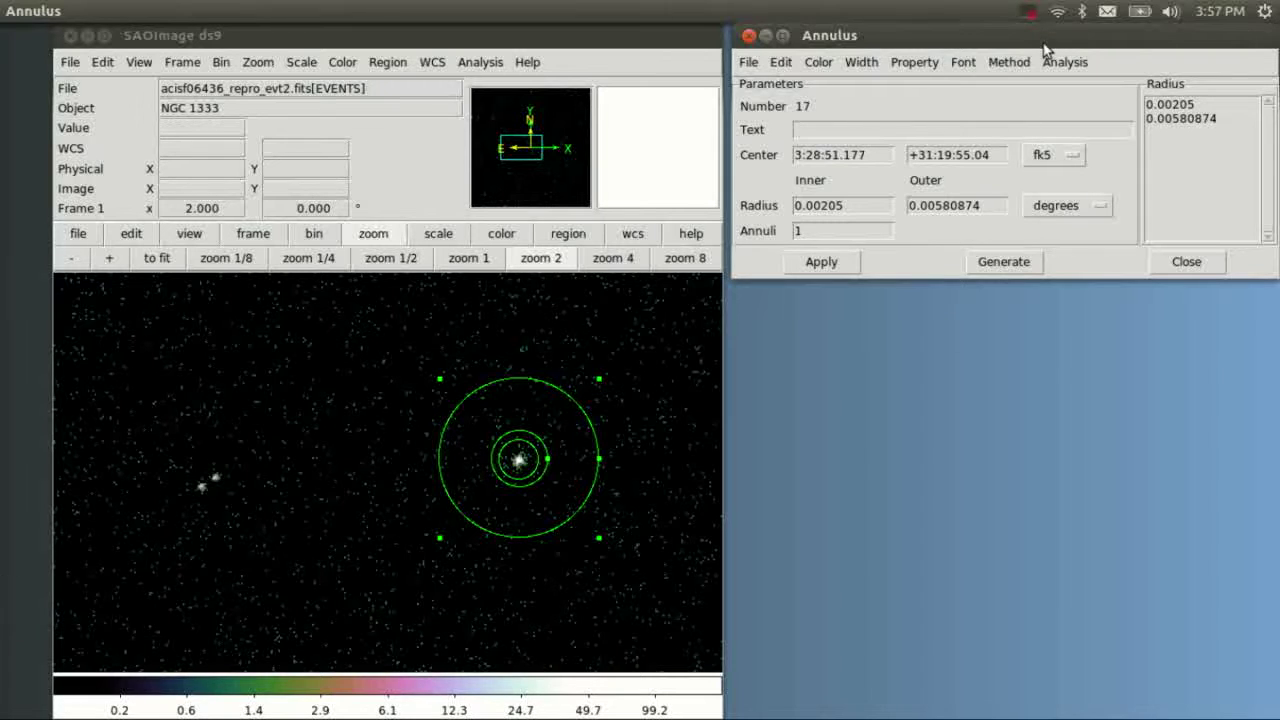
left_click(929, 62)
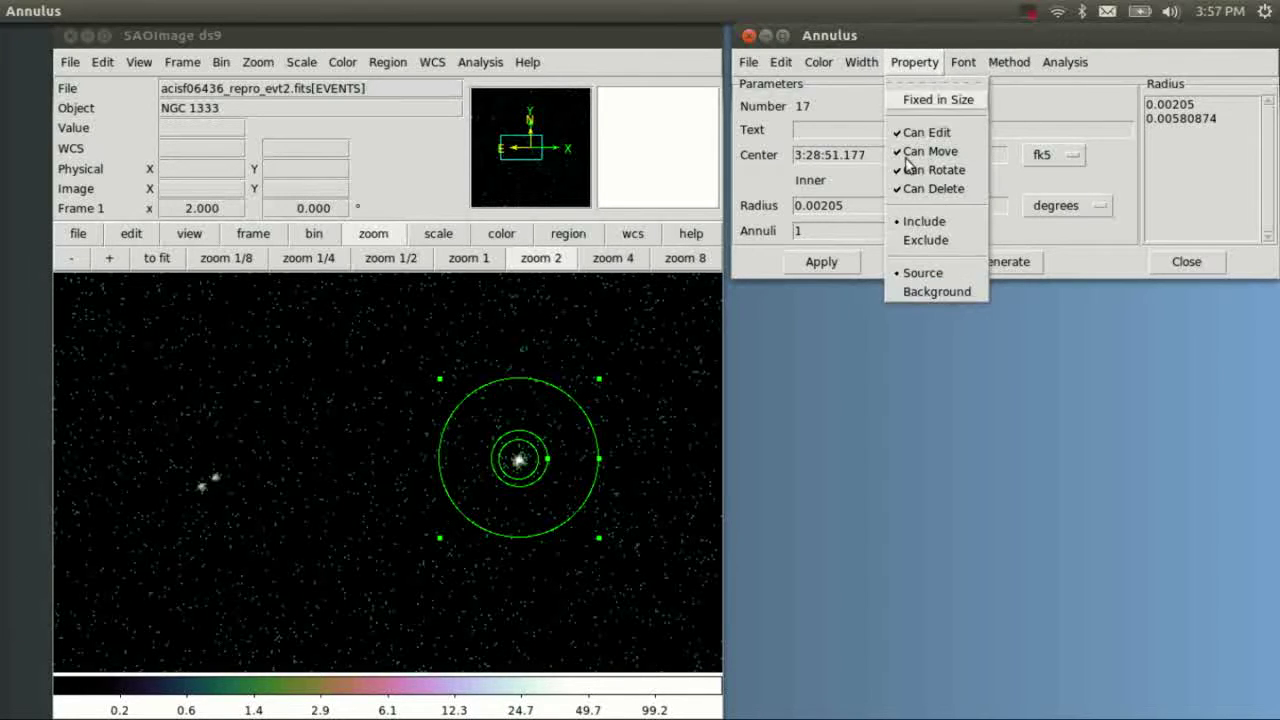
left_click(923, 290)
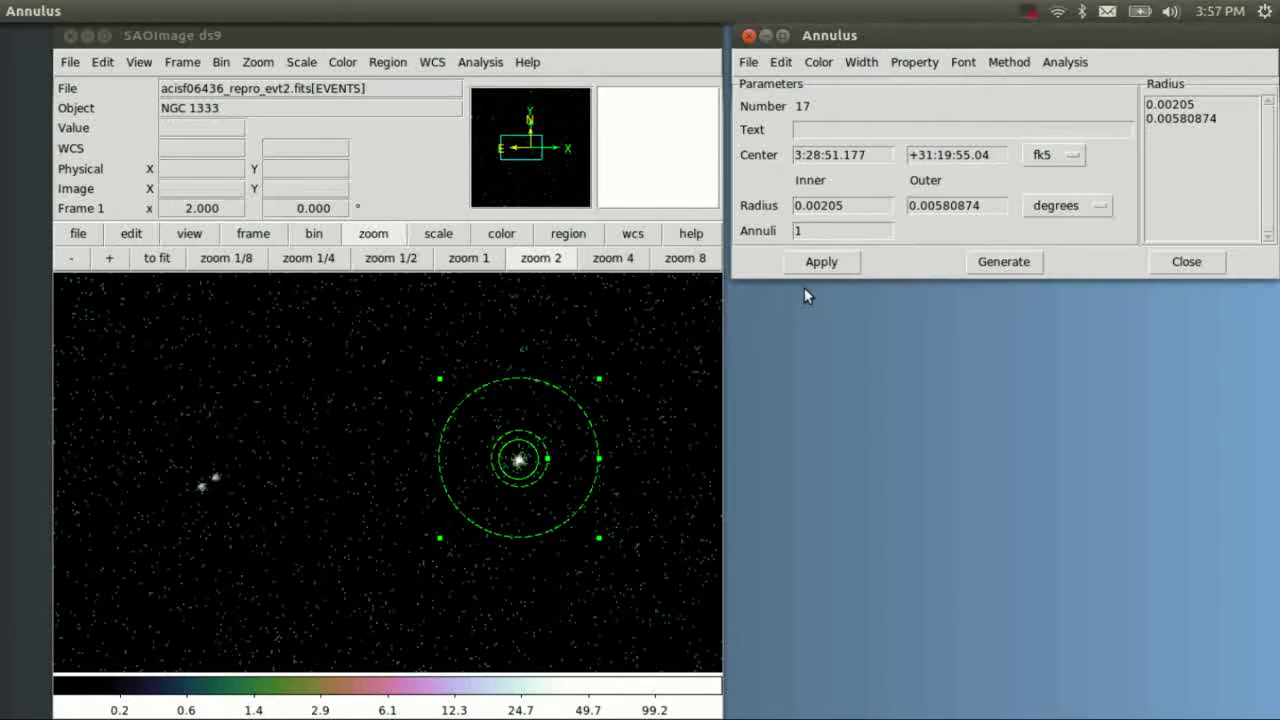
left_click(1163, 264)
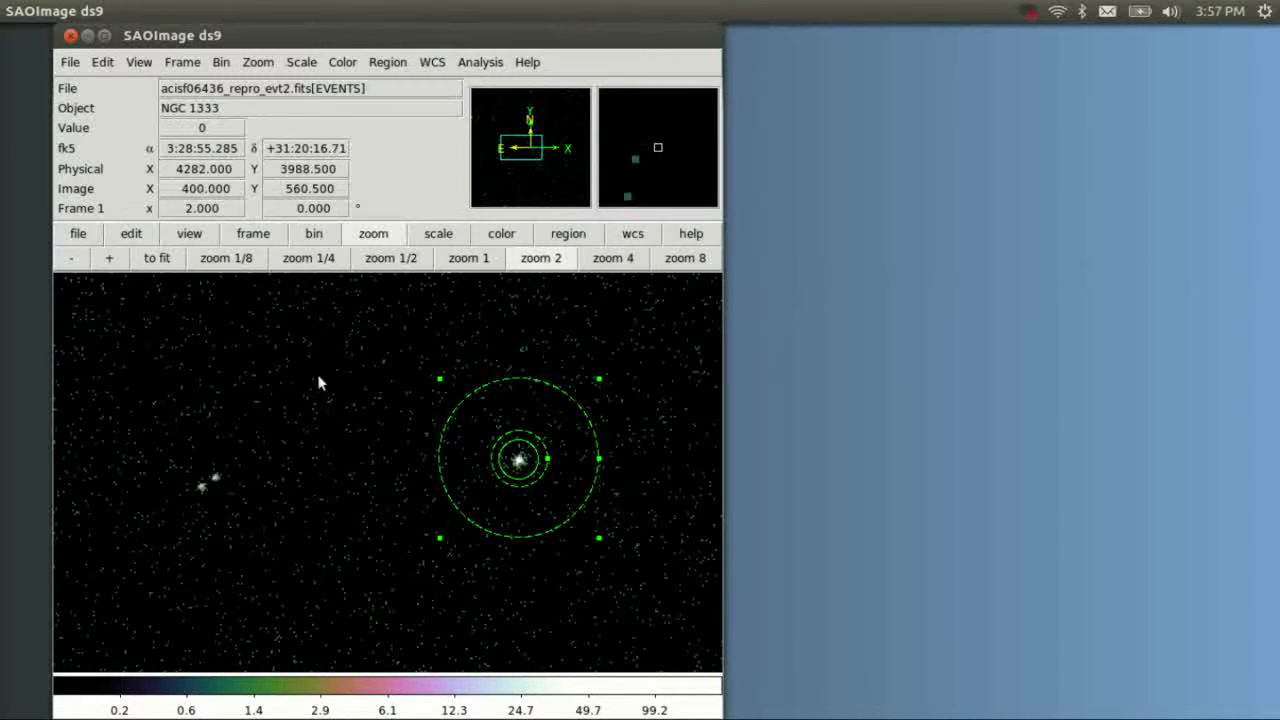
Open Analysis > CIAO > Regions > Aperture Photometry and move the srcflux dialog aside
left_click(339, 378)
left_click(479, 62)
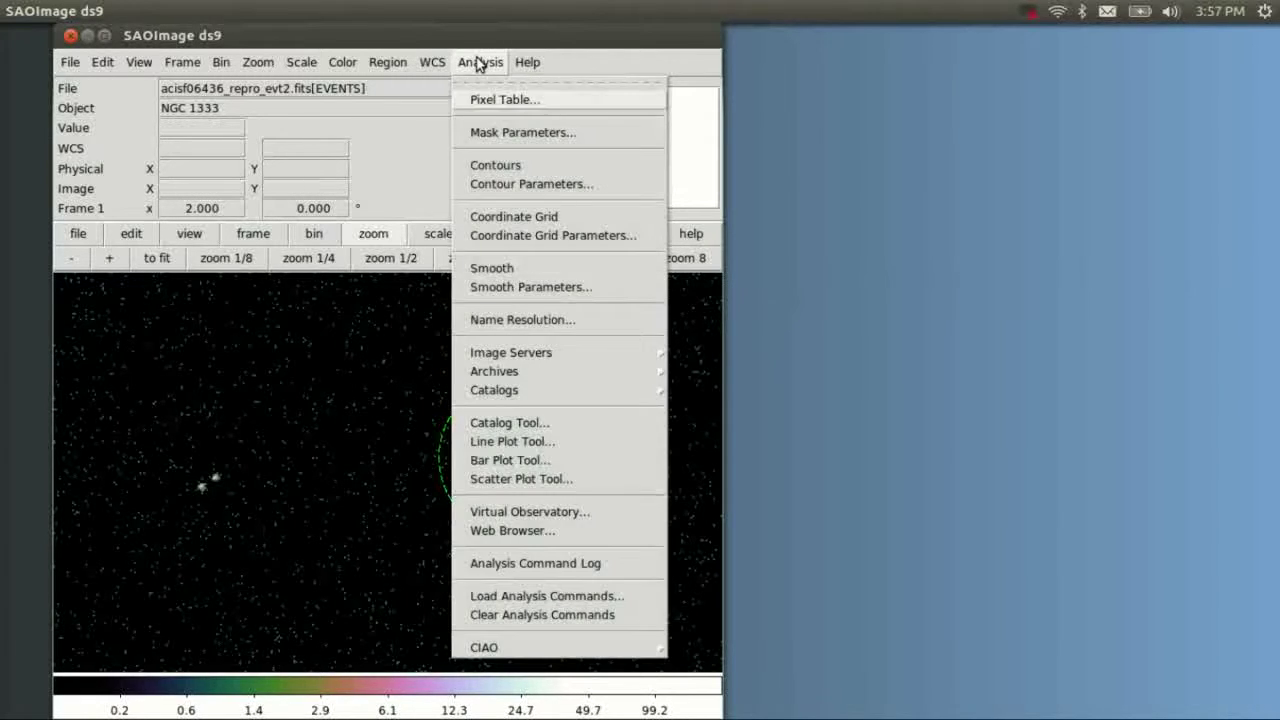
mouse_move(580, 648)
mouse_move(767, 614)
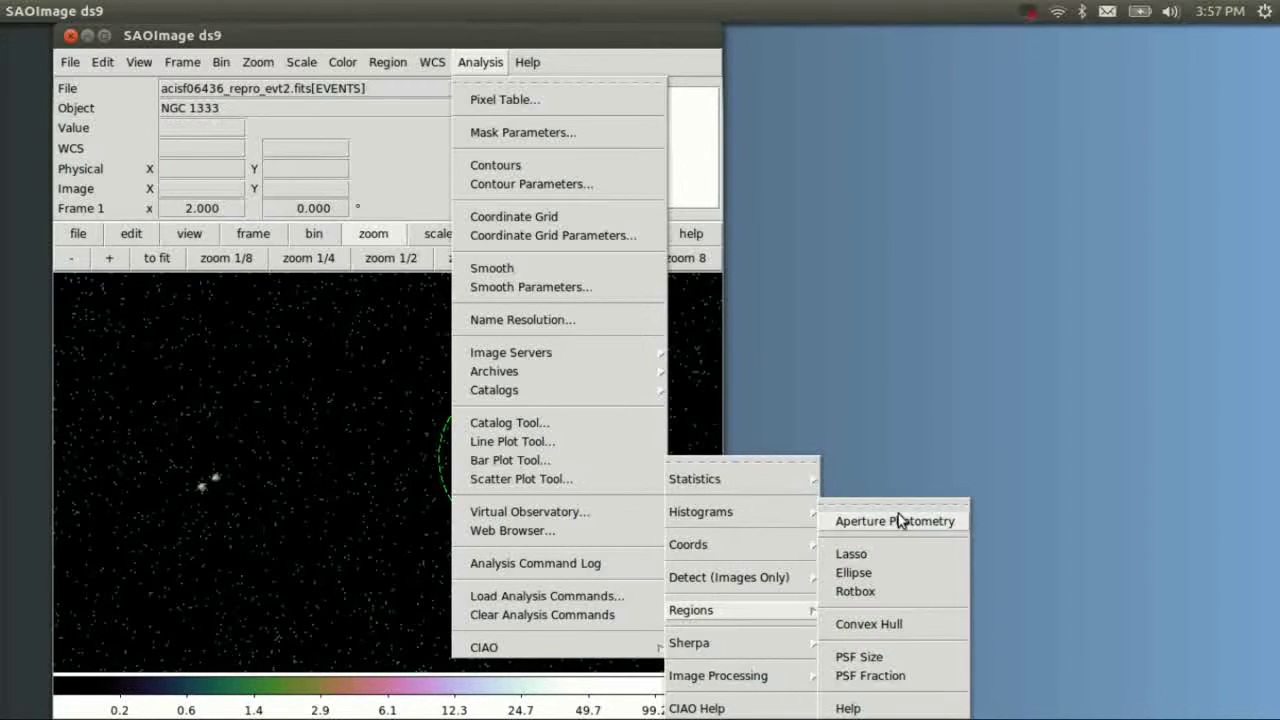
left_click(898, 527)
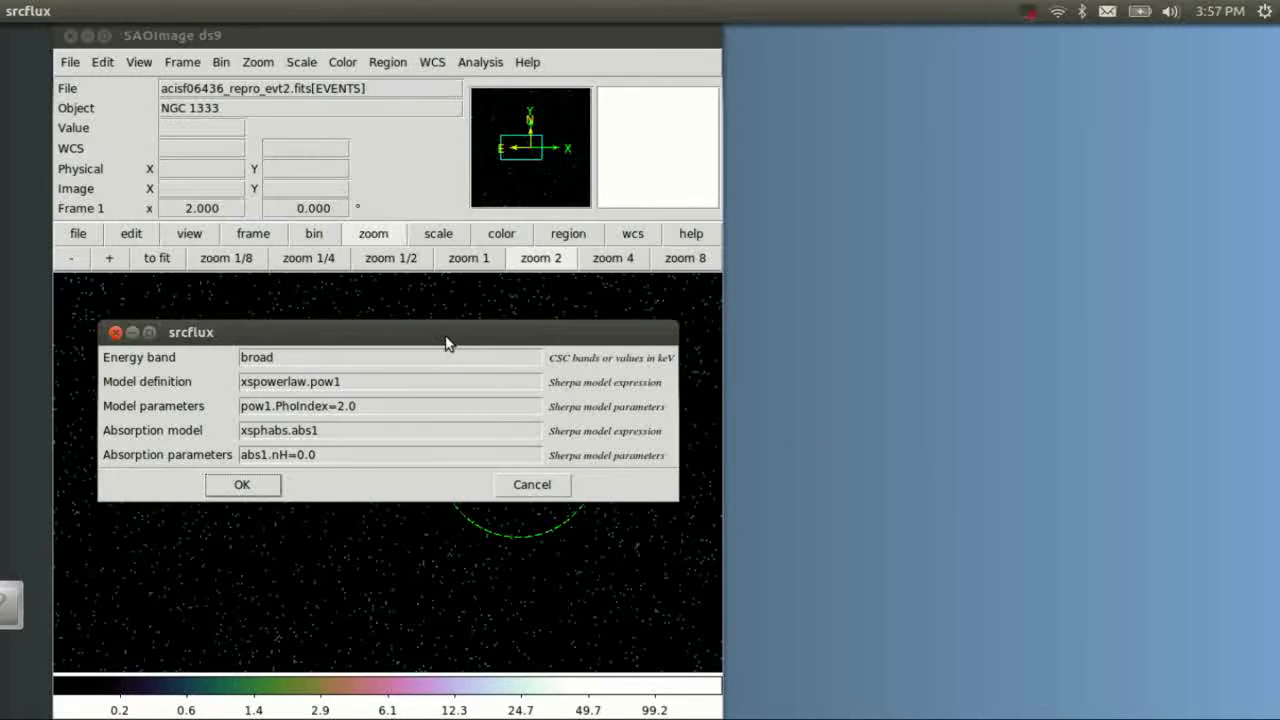
left_click_drag(443, 340, 1037, 120)
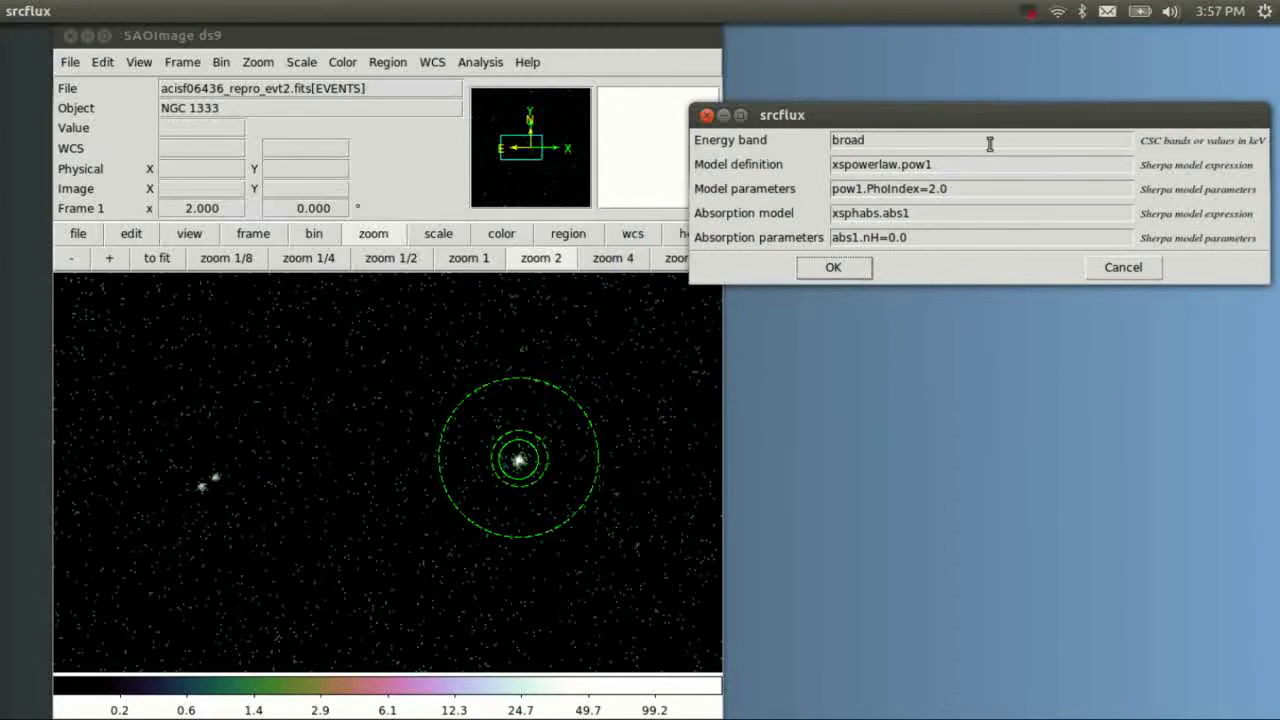
left_click_drag(879, 110, 888, 44)
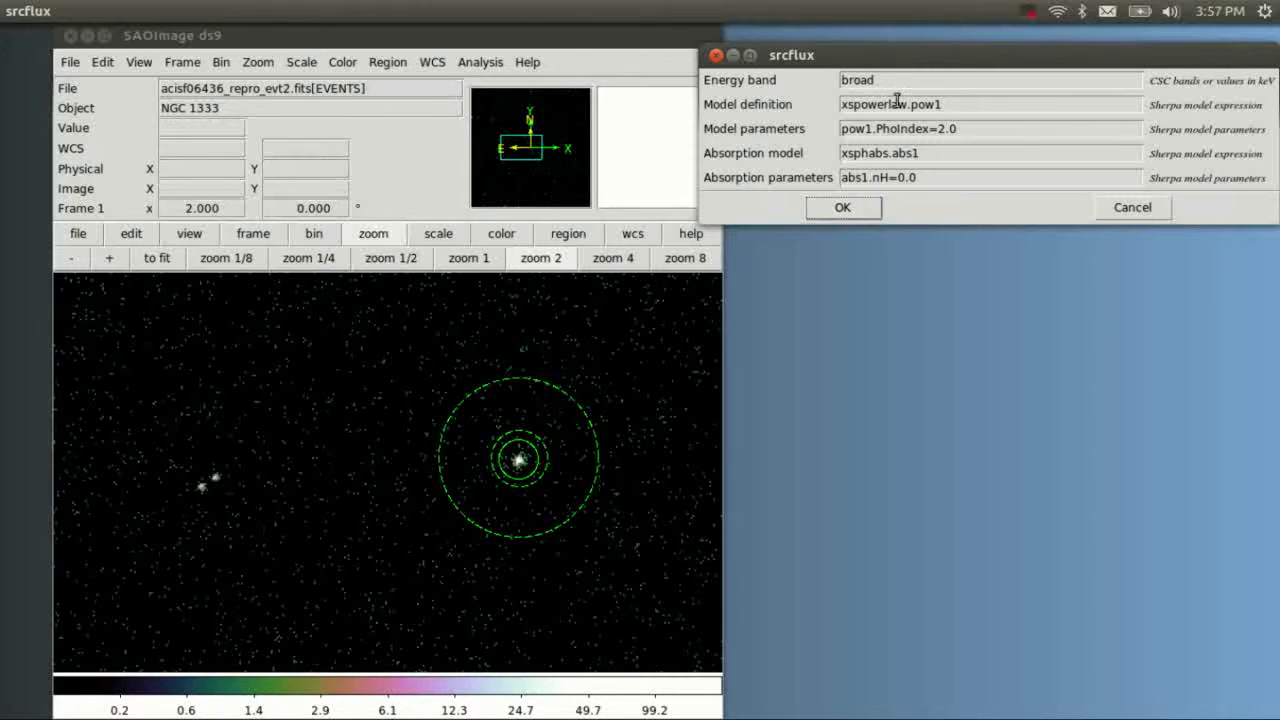
Check that the energy band is broad and run srcflux
left_click_drag(903, 80, 840, 80)
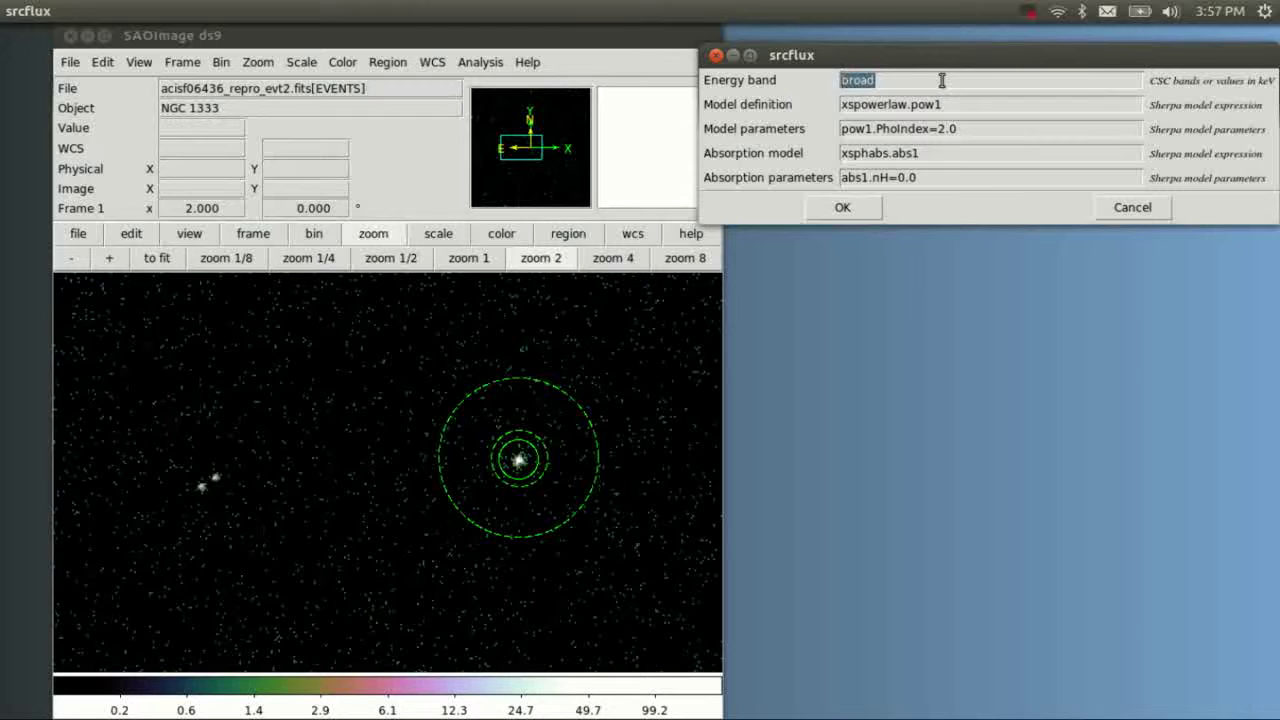
left_click(940, 80)
left_click(851, 214)
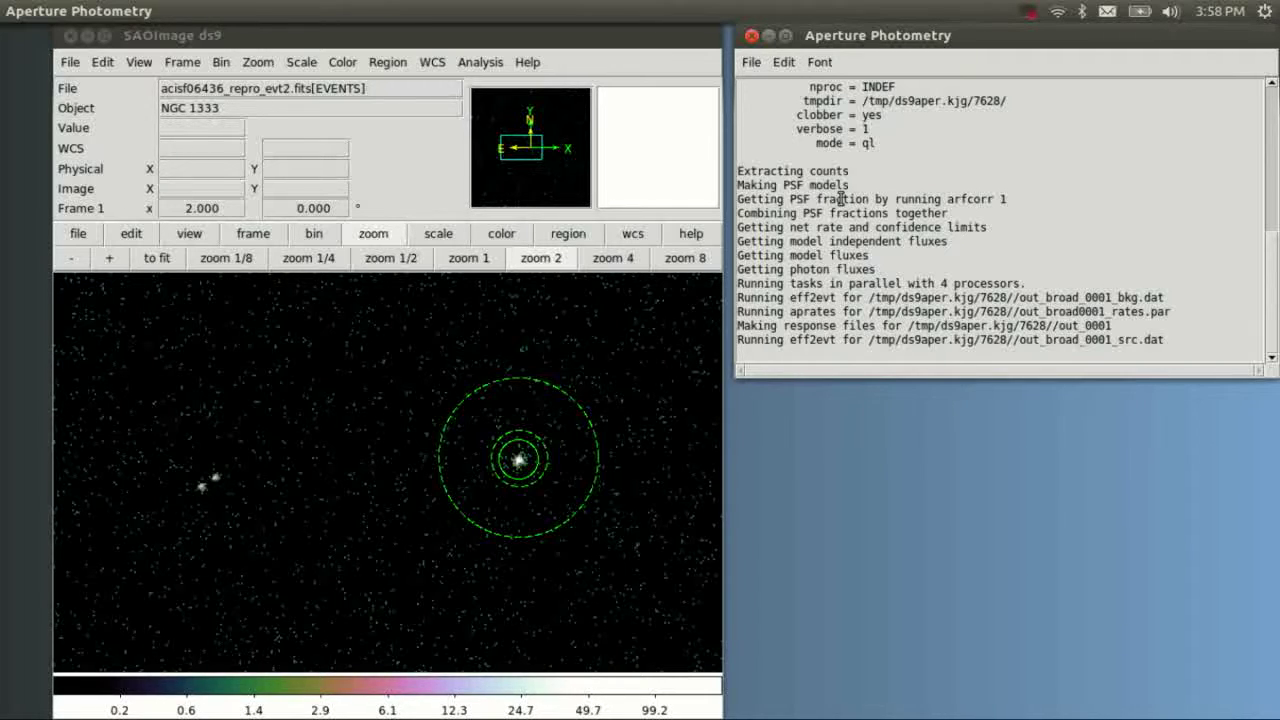
Scroll up the log to review the srcflux task name and infile parameter
left_click_drag(1271, 277, 1270, 118)
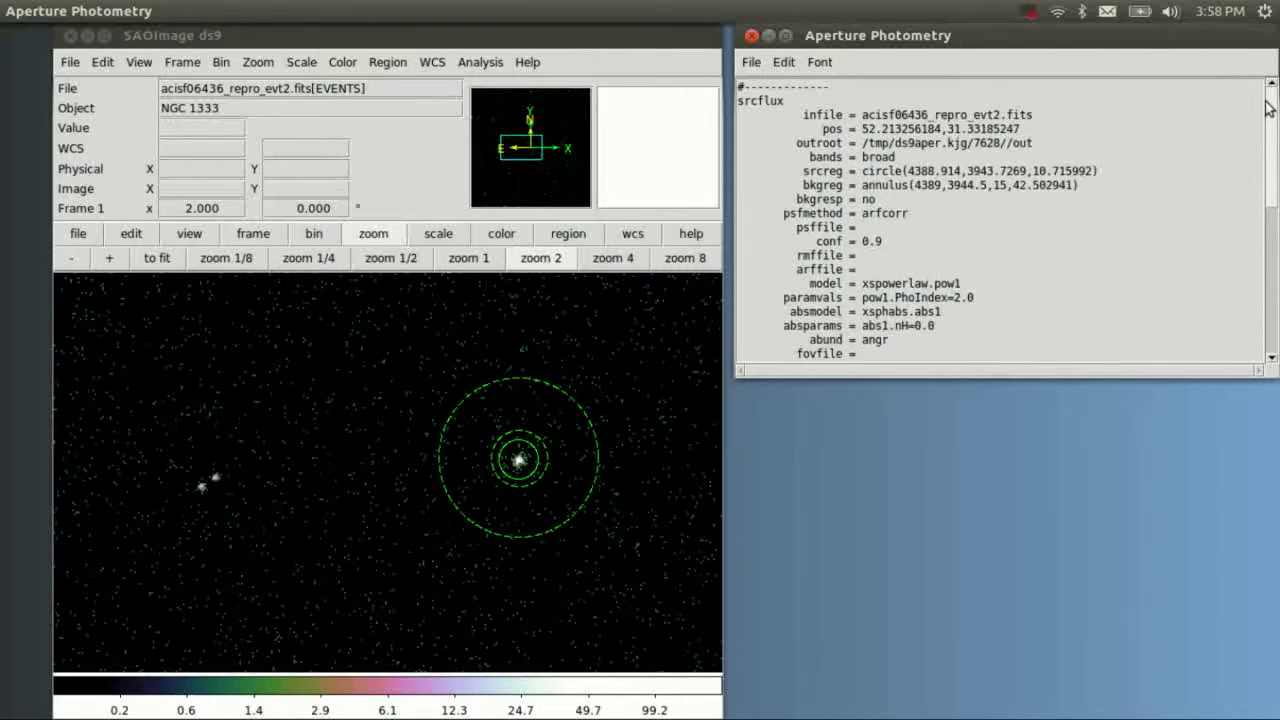
double_click(753, 101)
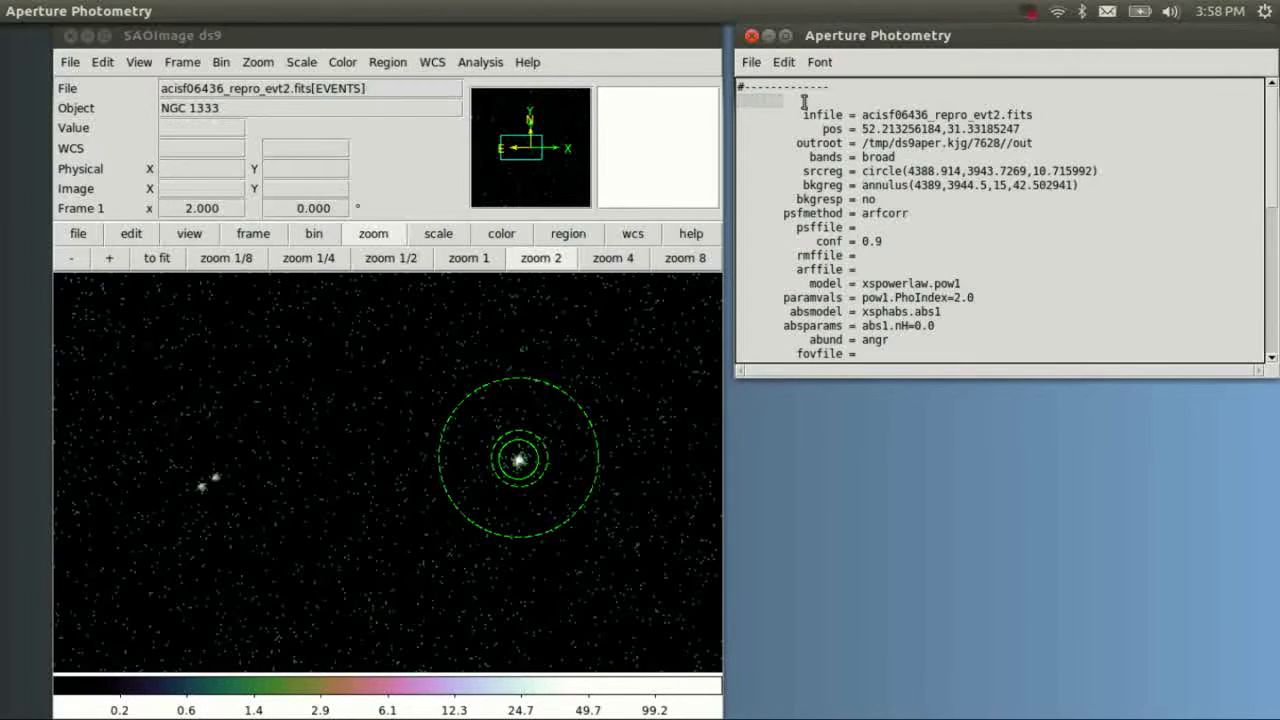
left_click(800, 104)
left_click_drag(795, 117, 1006, 115)
left_click(1005, 115)
Scroll down to the source flux summary, highlighting the 90% Conf Interval heading and output path
left_click_drag(1270, 196, 1260, 362)
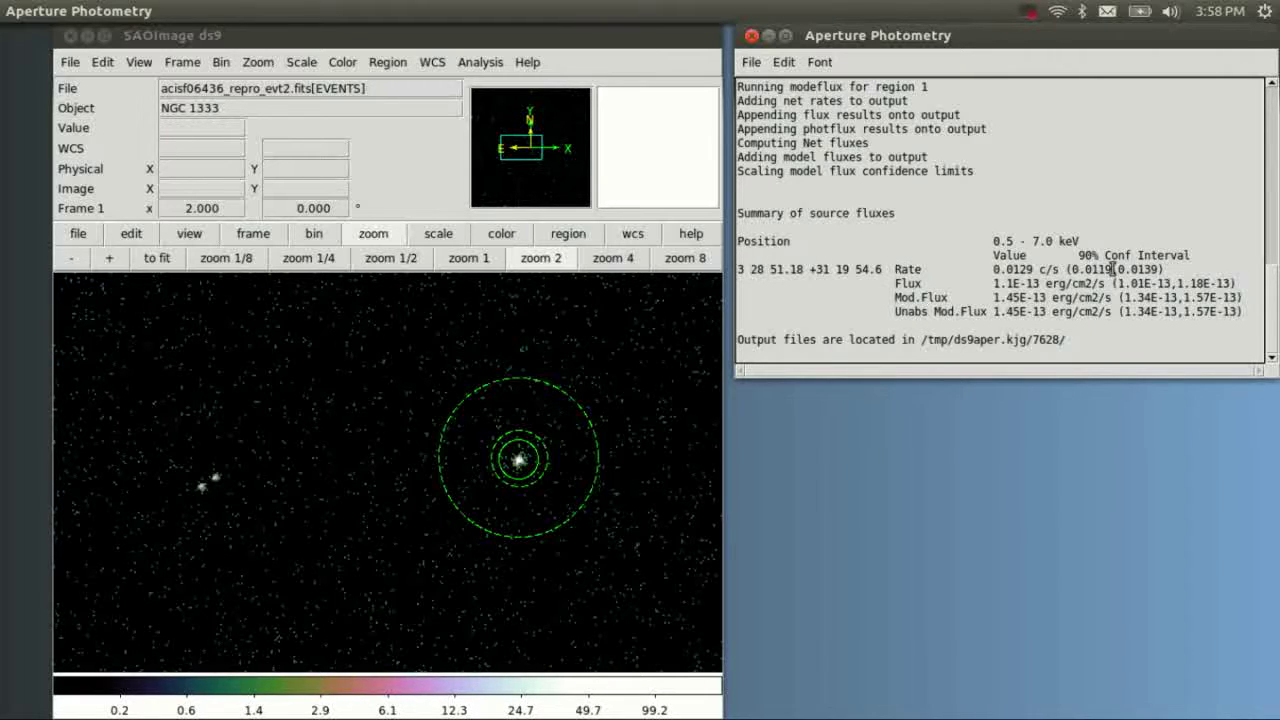
left_click_drag(1076, 258, 1202, 257)
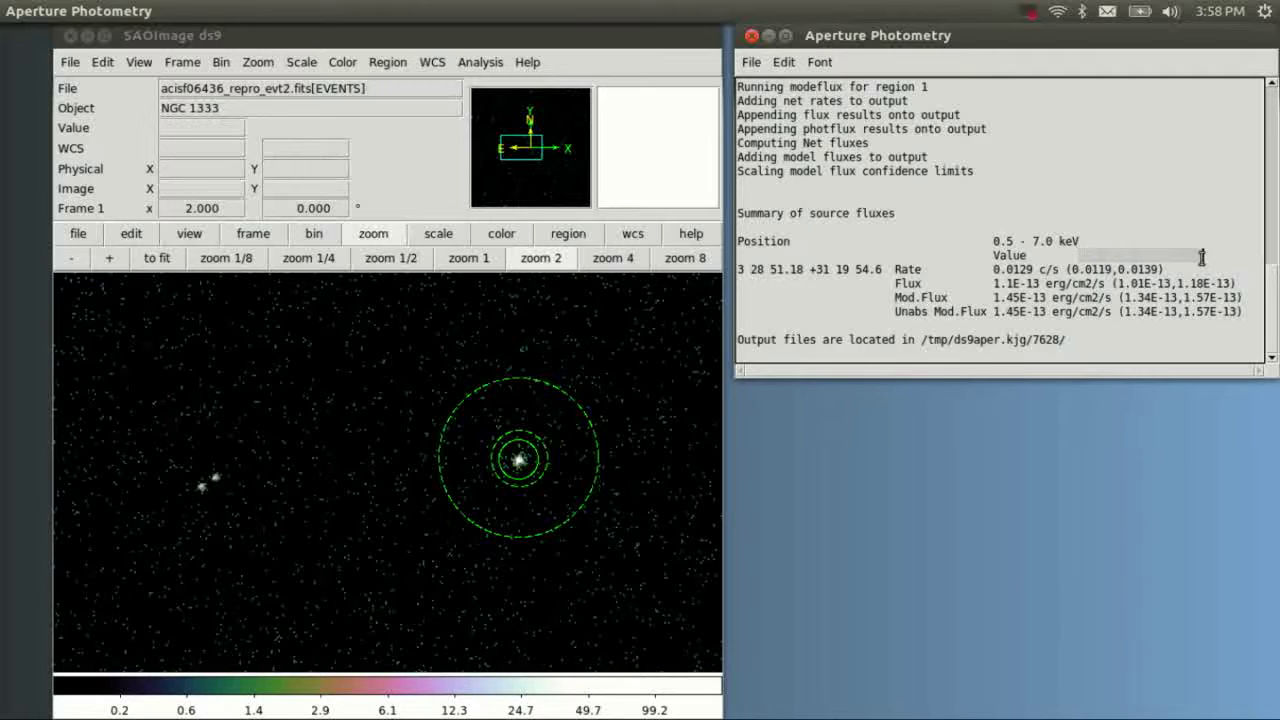
left_click(1217, 256)
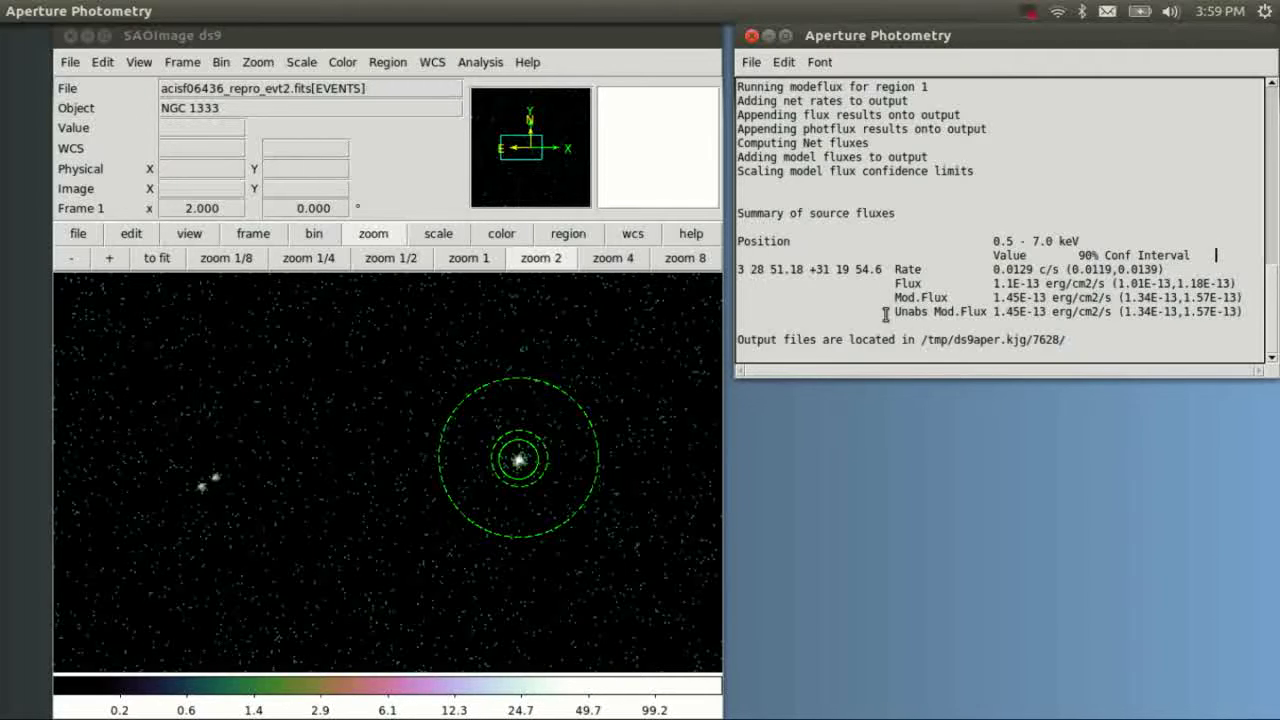
left_click_drag(921, 340, 1069, 338)
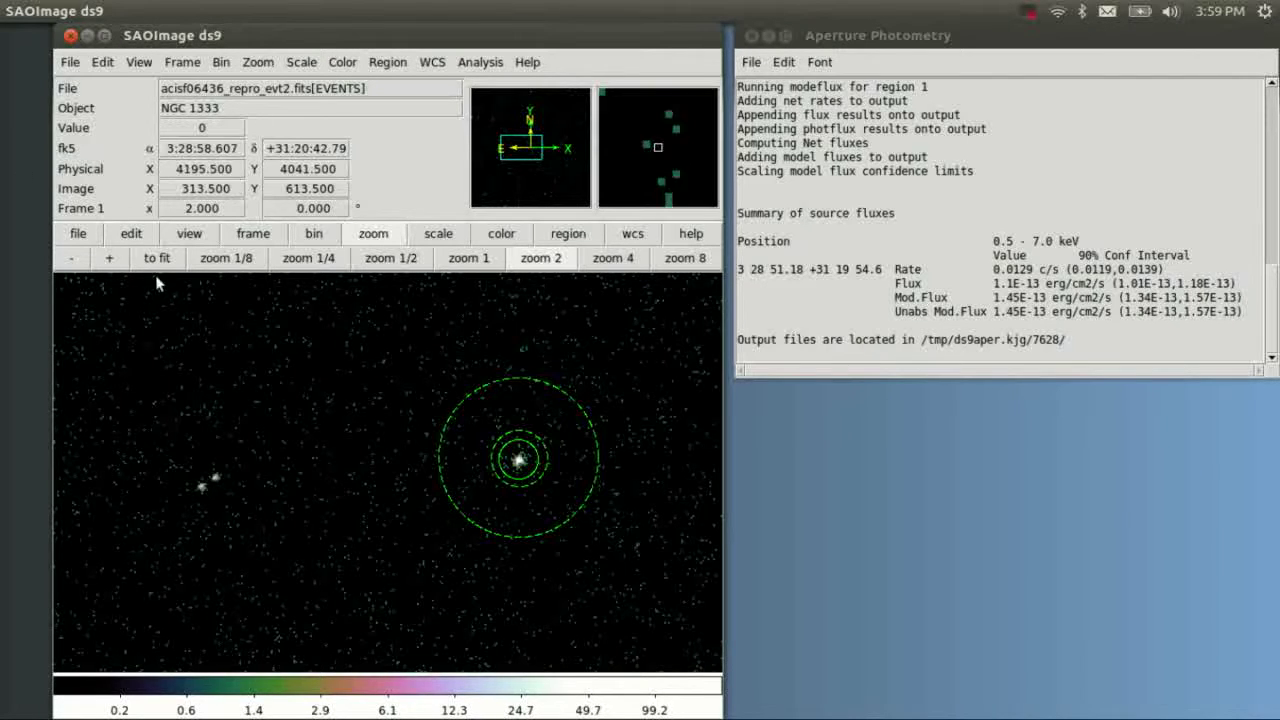
Delete the annulus and circle around the bright source and switch the region shape to Circle
left_click(502, 443)
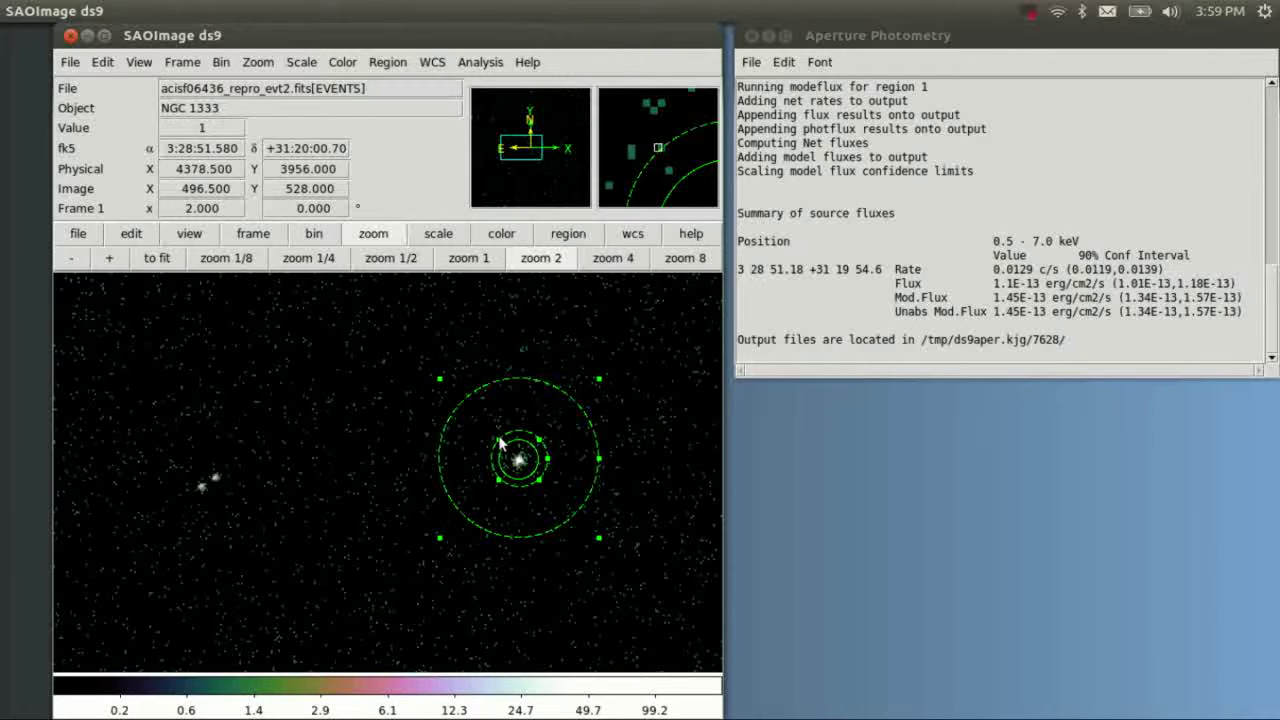
key("Delete")
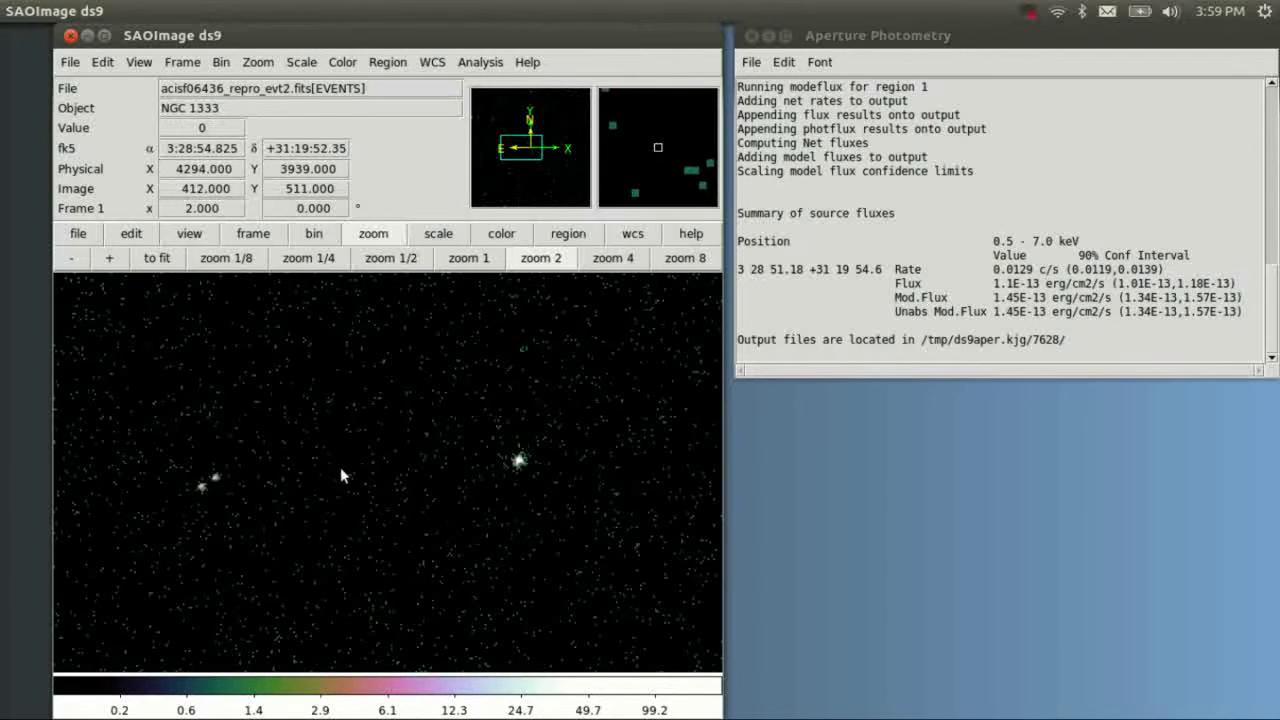
left_click(388, 64)
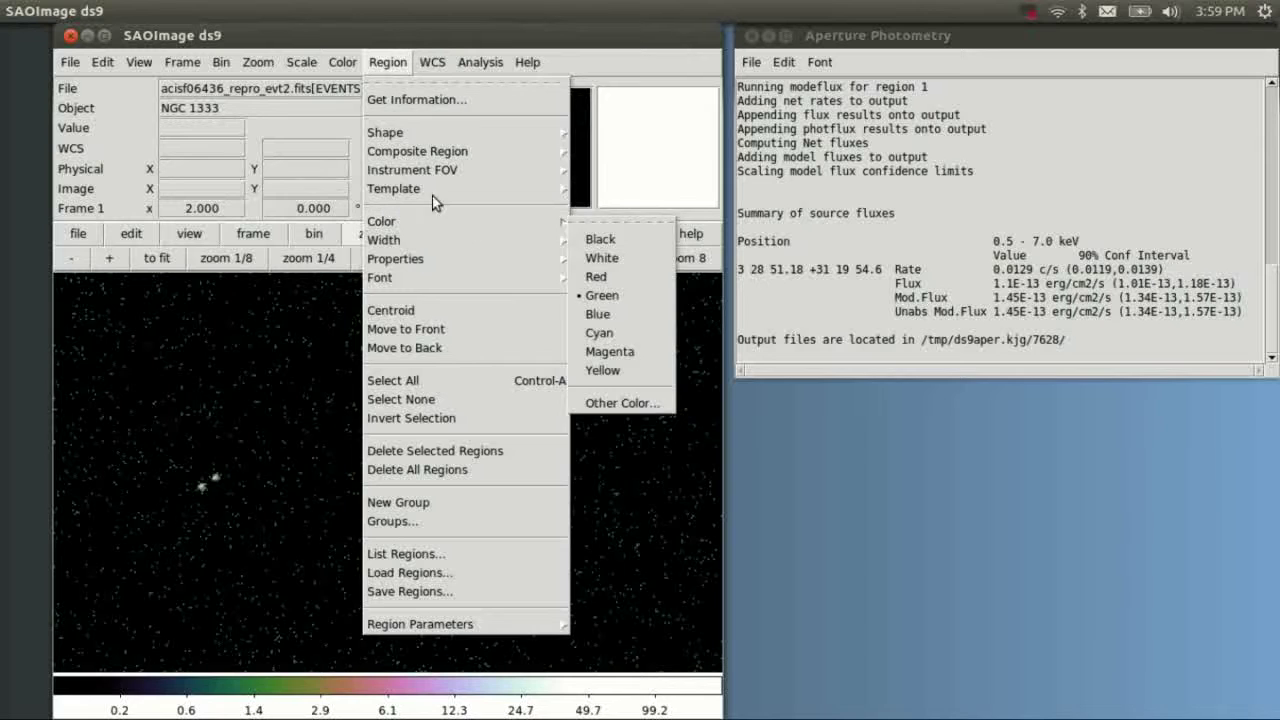
mouse_move(436, 137)
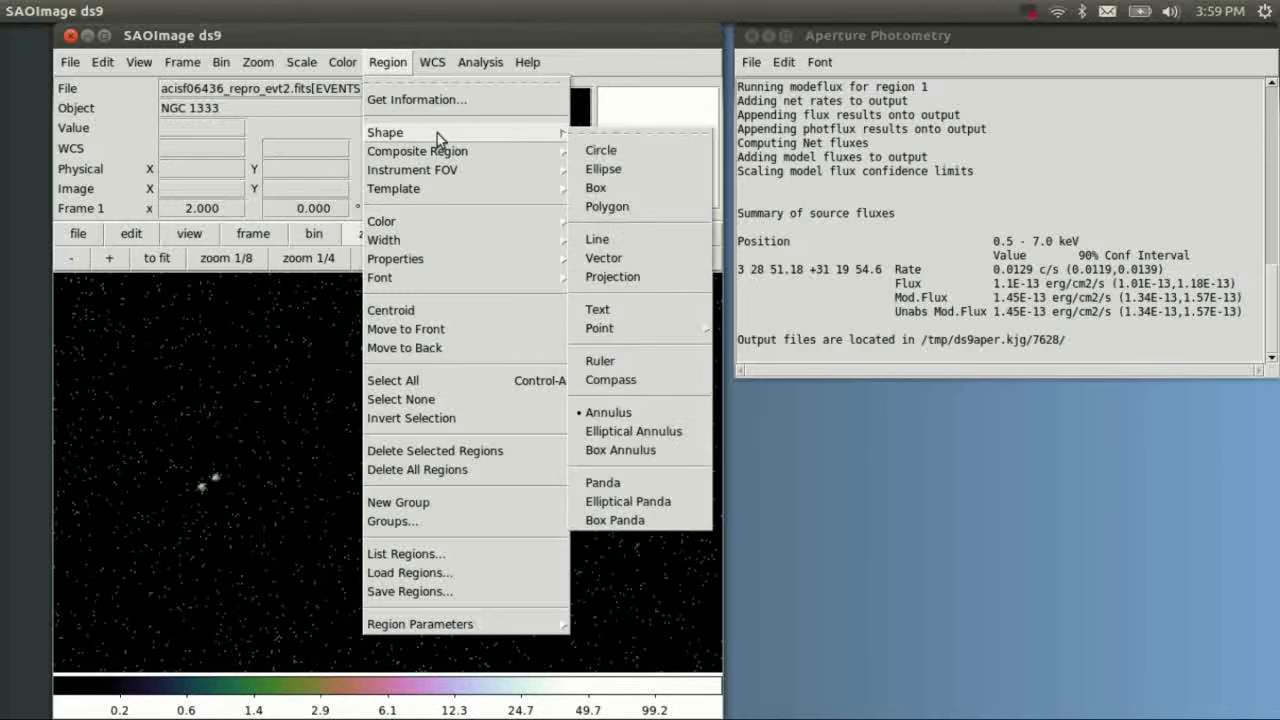
left_click(598, 151)
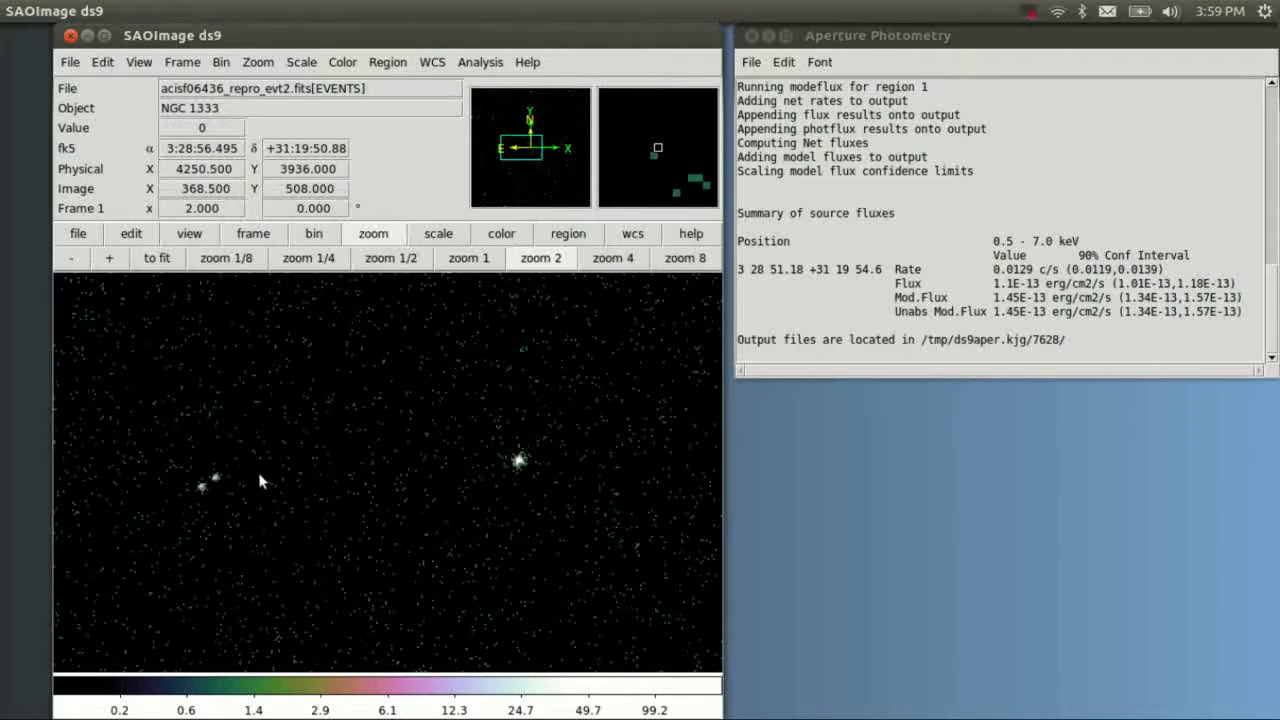
Place two small circles on the pair of faint sources at left
left_click_drag(265, 476, 226, 488)
left_click(258, 498)
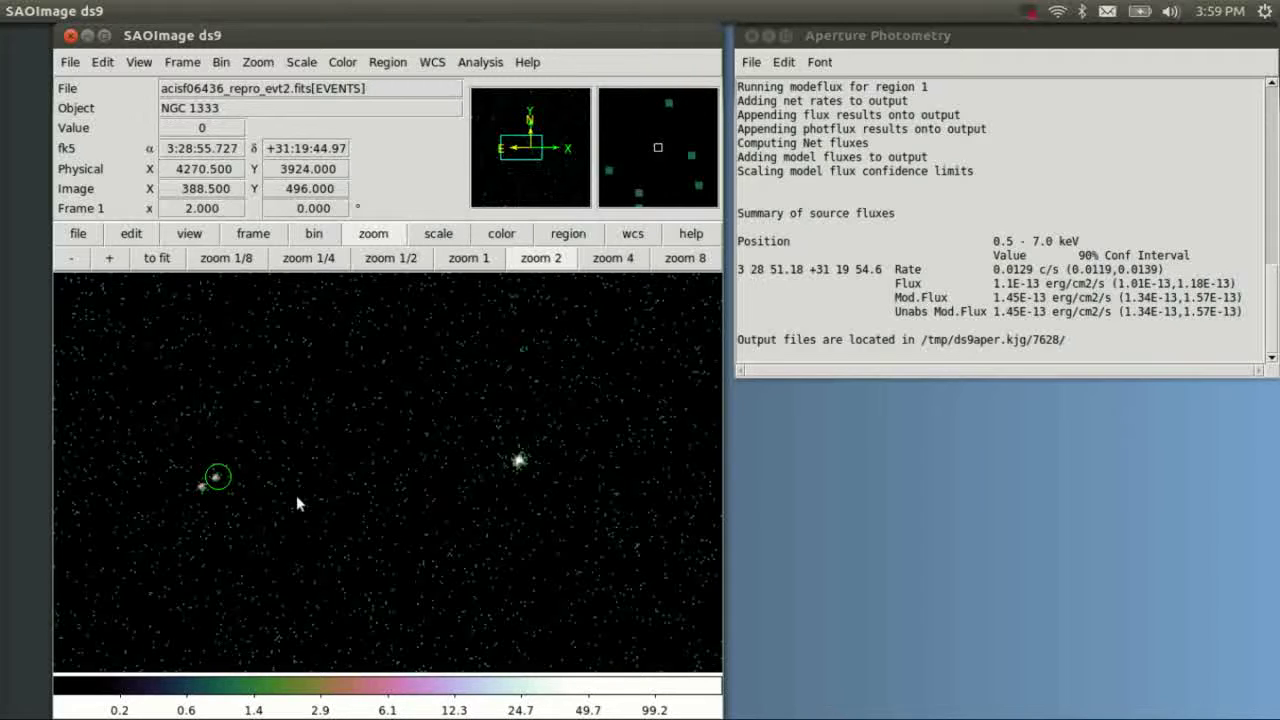
left_click(297, 498)
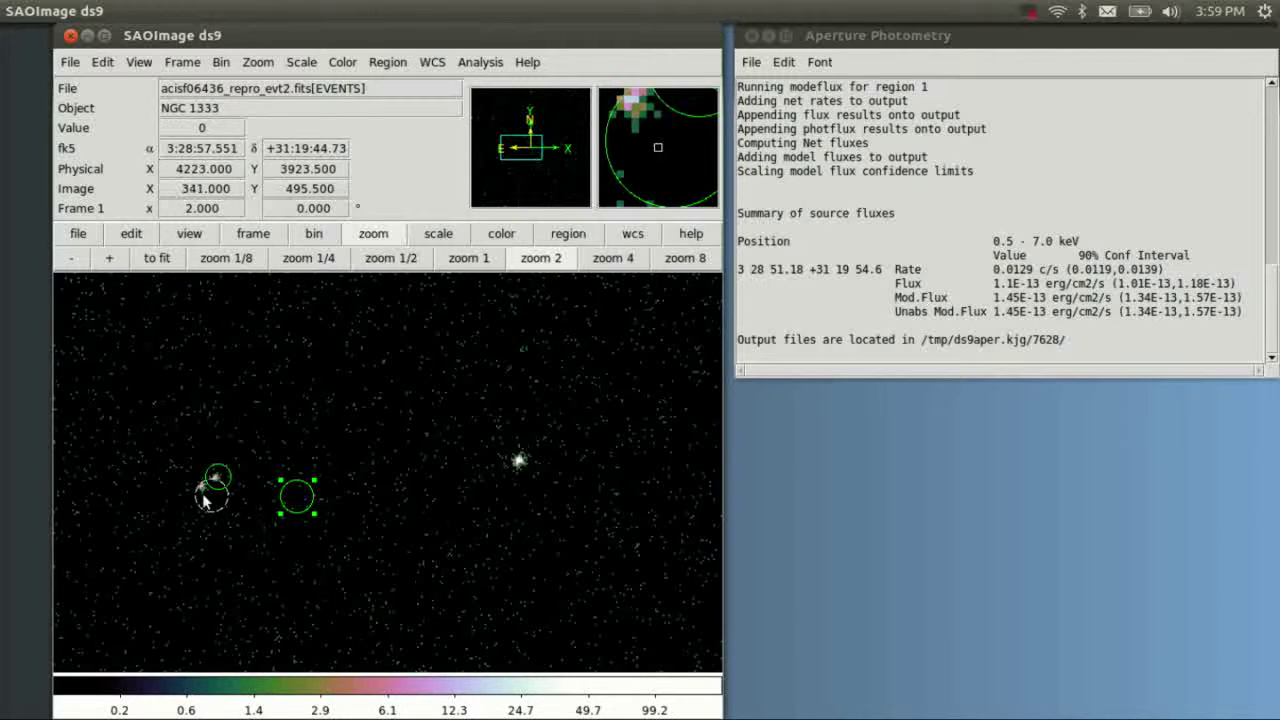
mouse_move(205, 500)
left_mouse_down()
mouse_move(194, 494)
mouse_move(213, 499)
left_mouse_up()
left_click(231, 521)
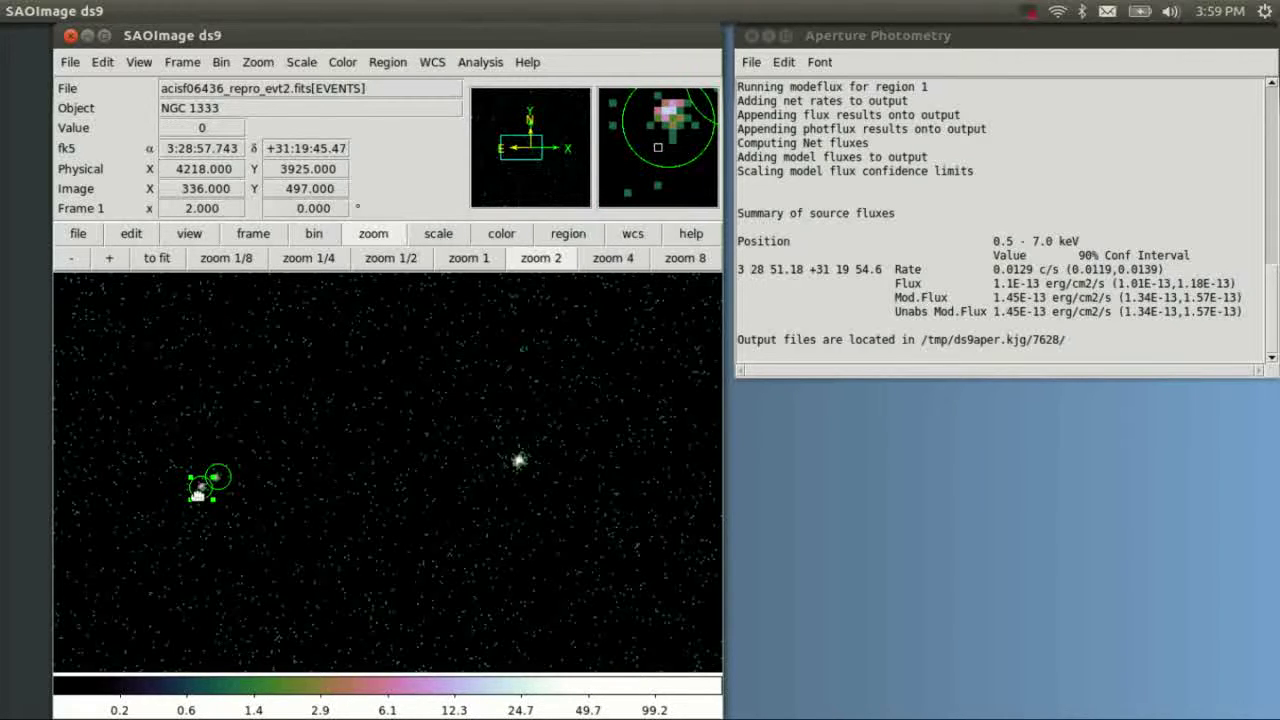
Set the lower-left circle's property to Exclude
double_click(201, 491)
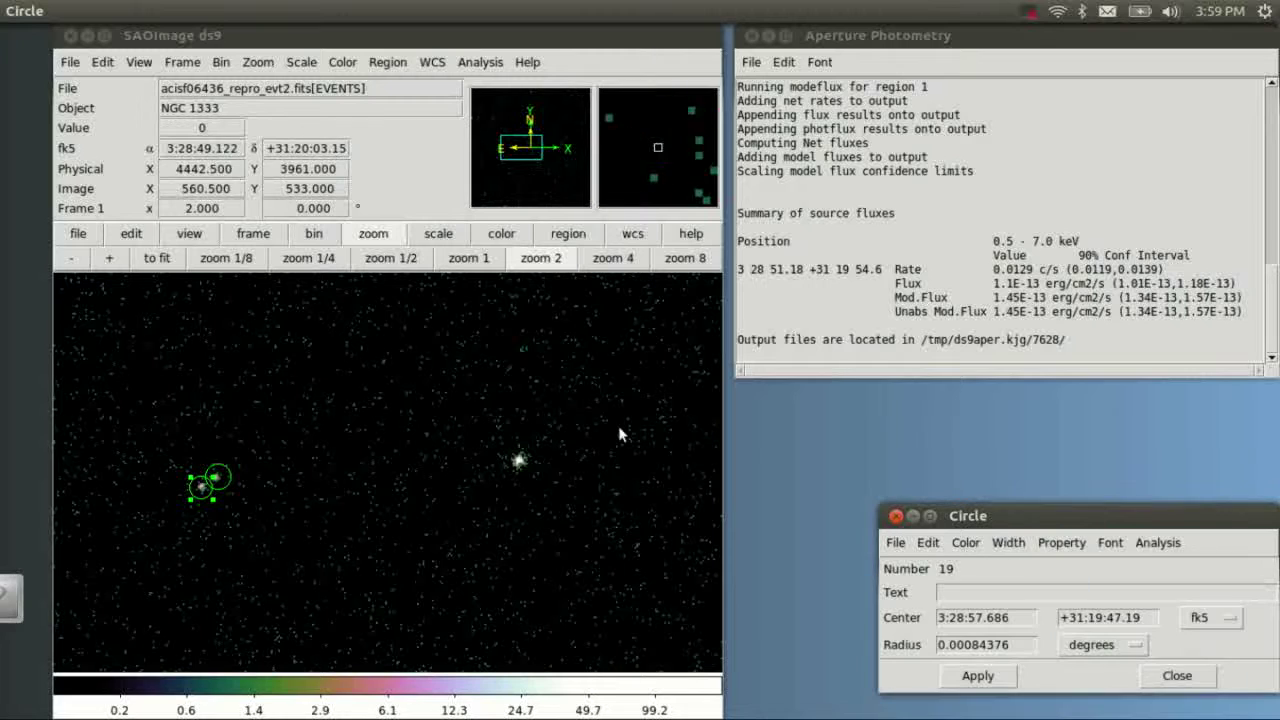
left_click(1044, 544)
left_click(1057, 543)
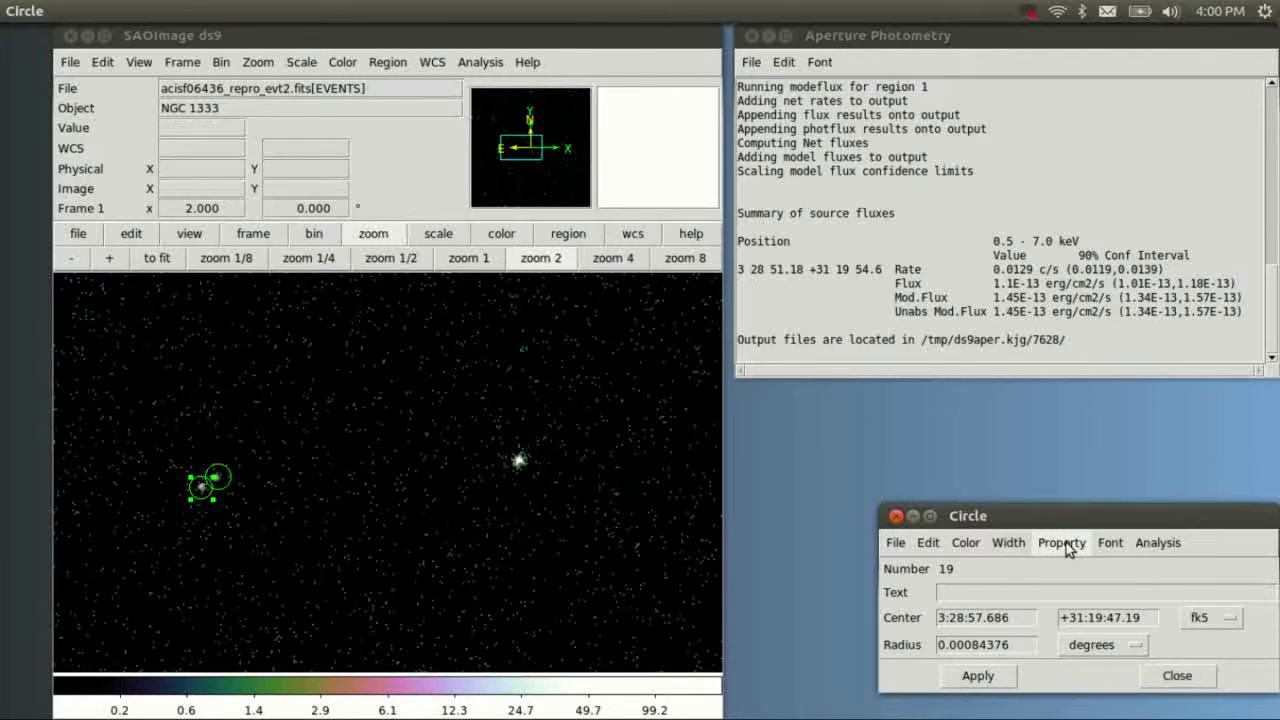
left_click(1060, 543)
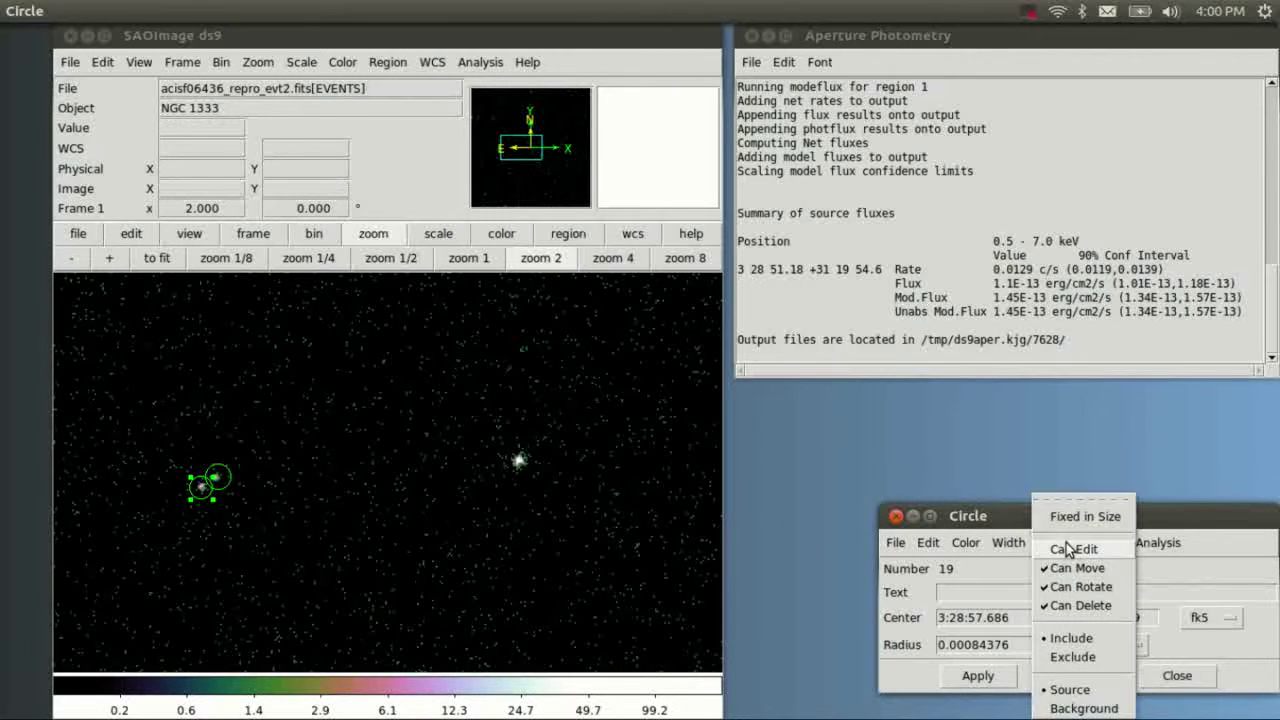
left_click(1072, 655)
left_click(1177, 676)
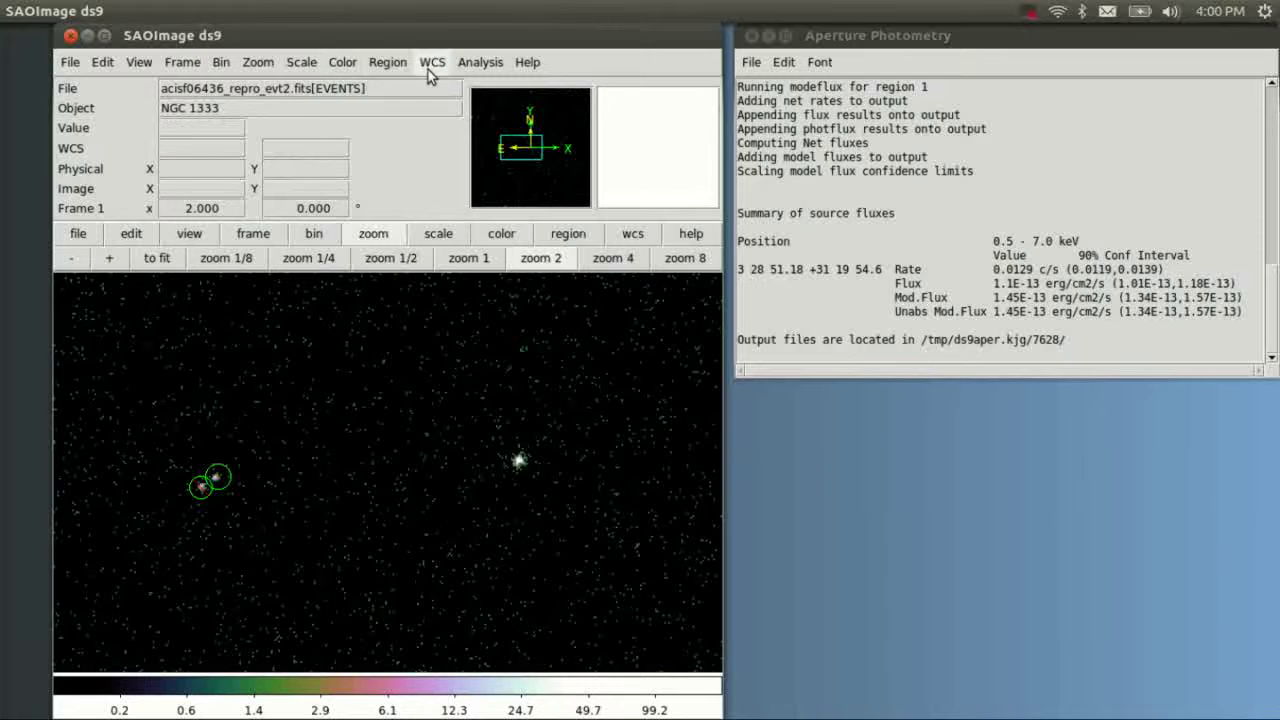
Draw an annulus, centre it on the source pair and shrink its inner ring around both circles
left_click(388, 62)
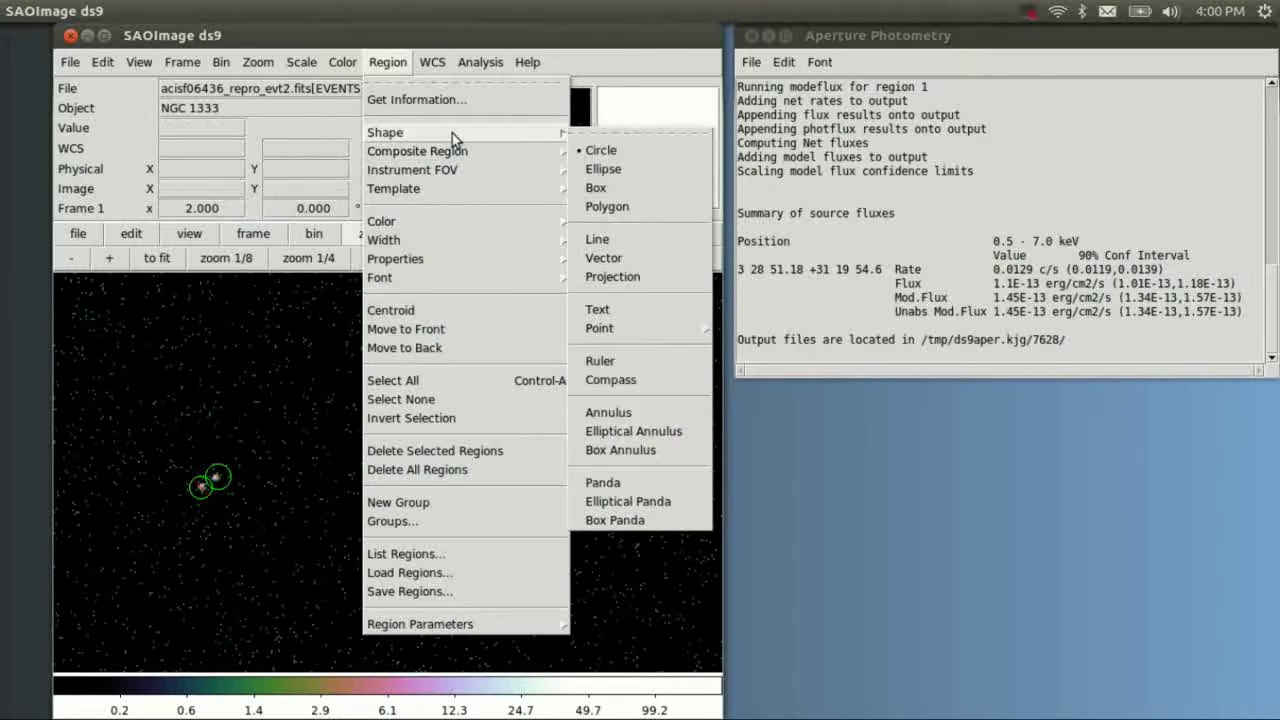
mouse_move(550, 137)
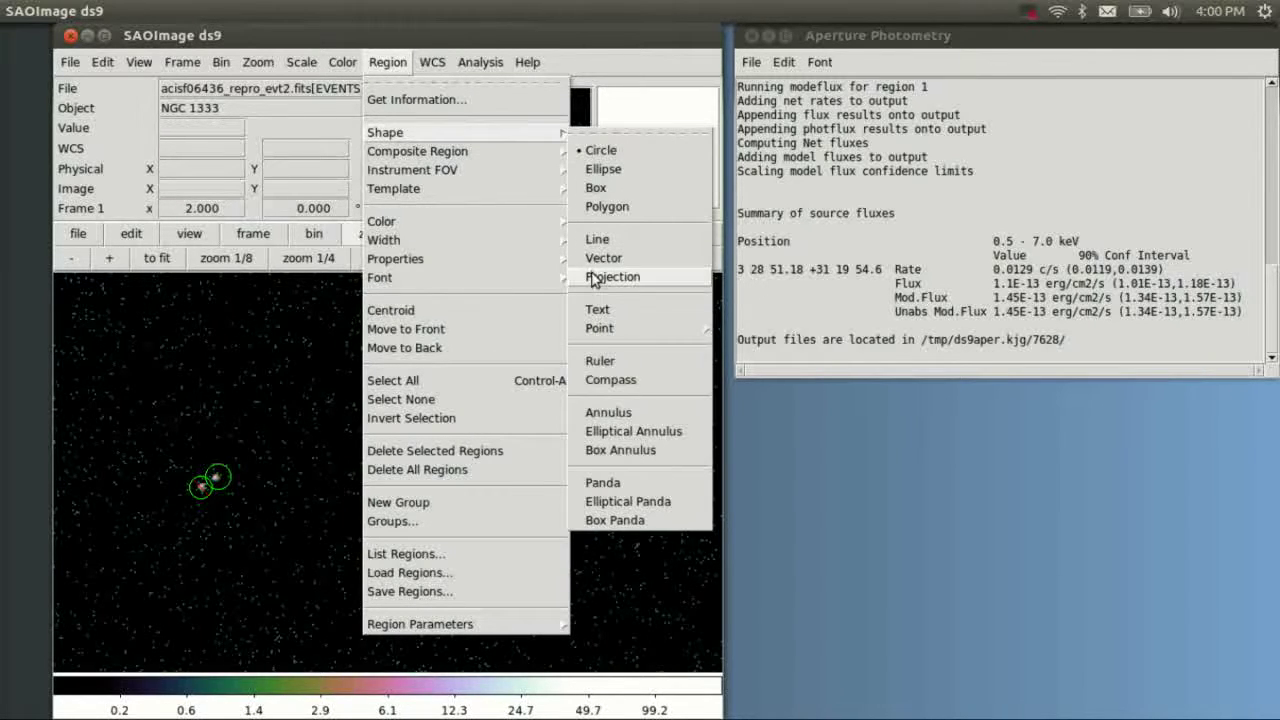
left_click(590, 412)
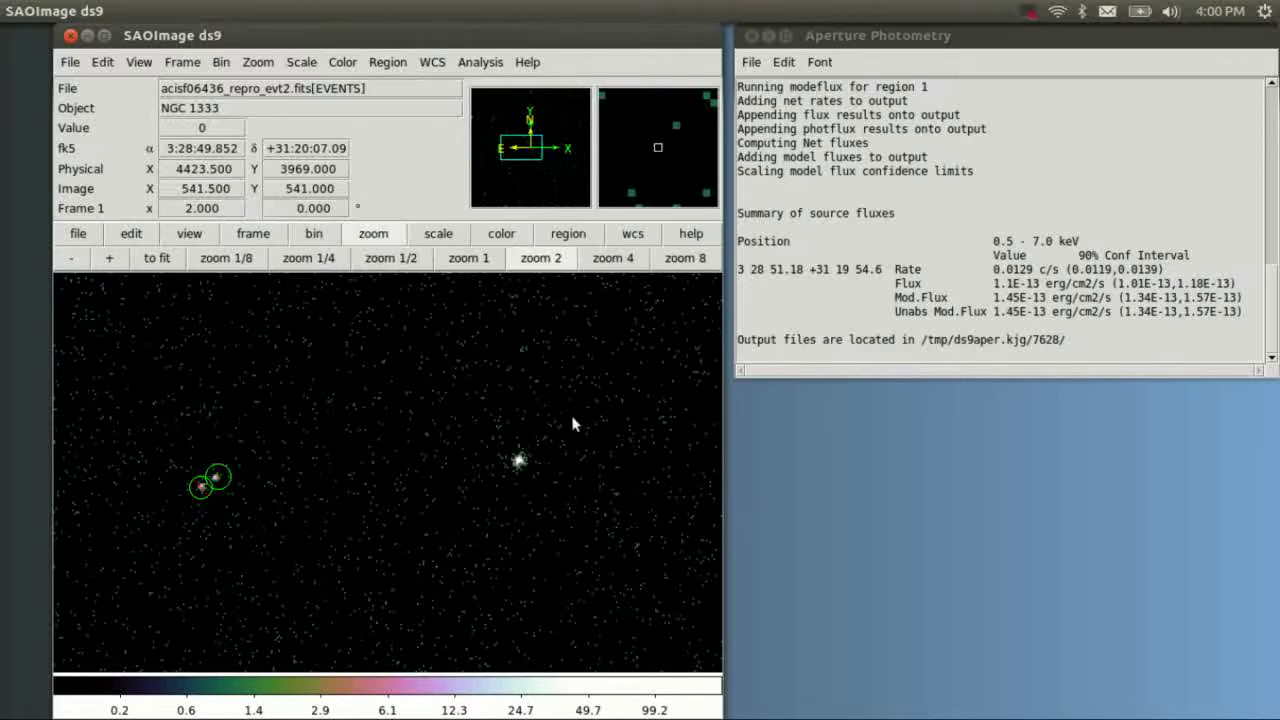
left_click(410, 520)
left_click_drag(320, 543, 142, 502)
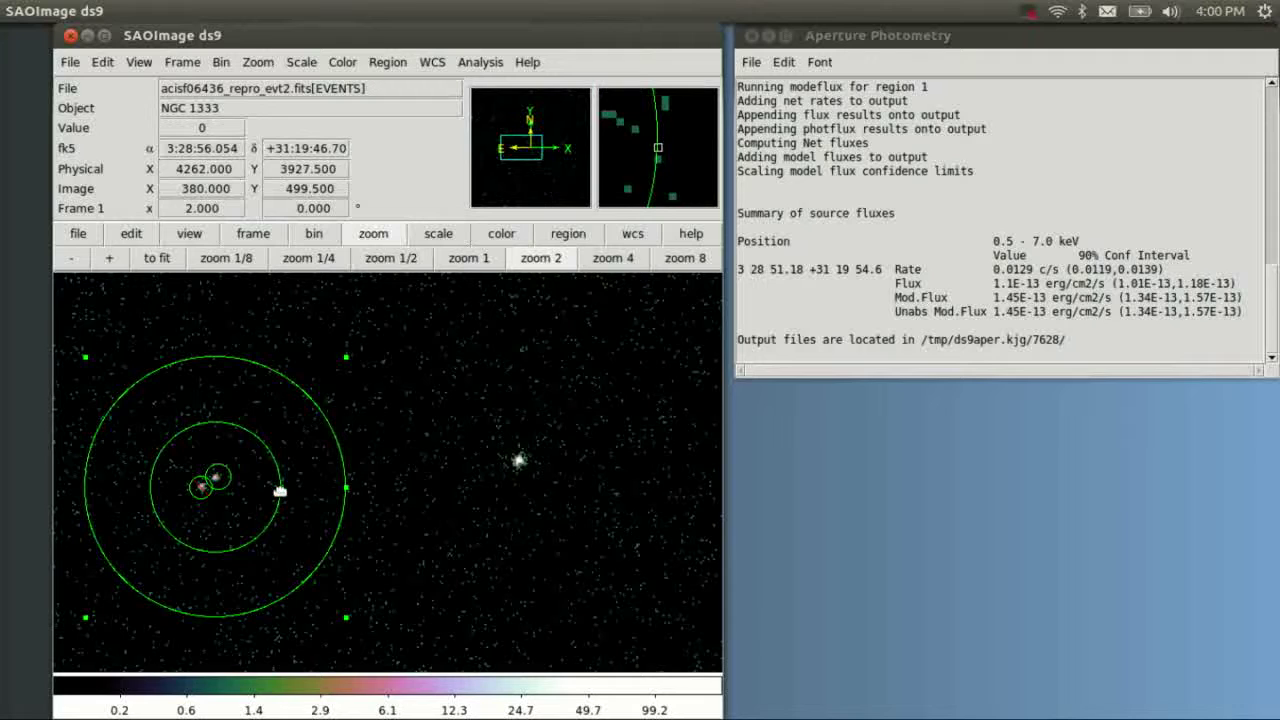
left_click(256, 487)
left_click_drag(256, 487, 258, 489)
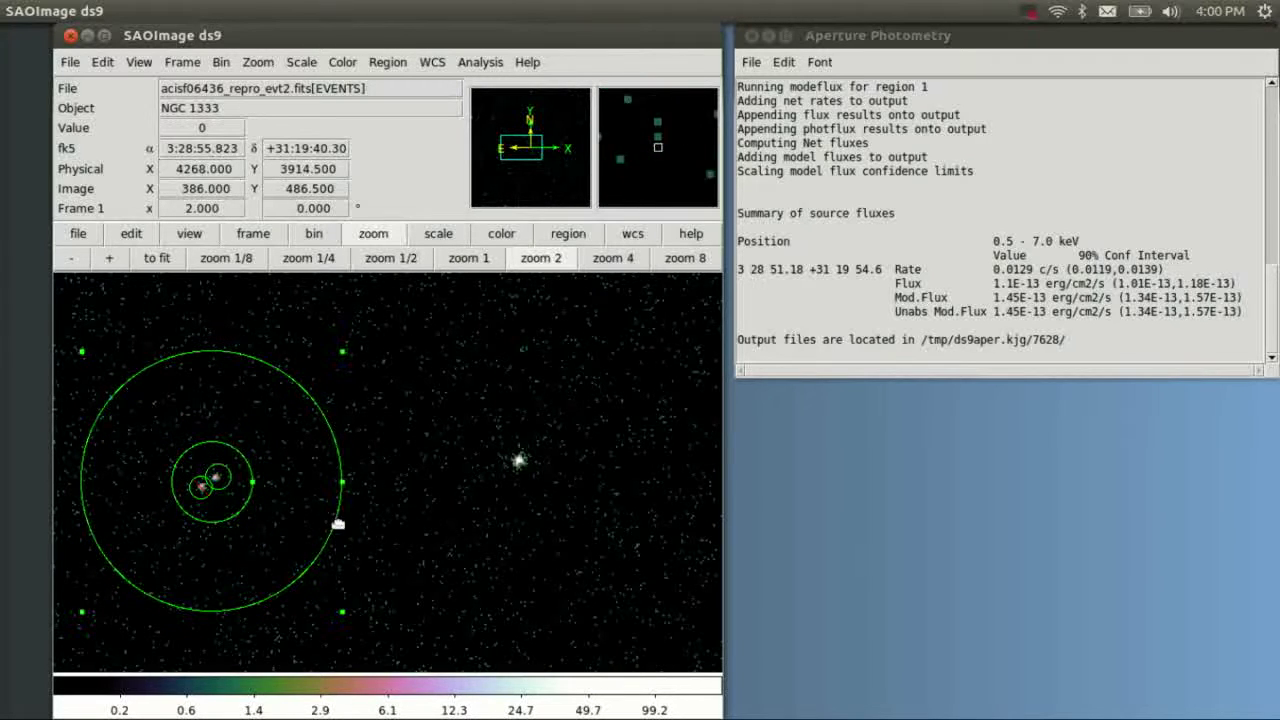
Rerun srcflux aperture photometry with the energy band changed from broad to soft
left_click(481, 62)
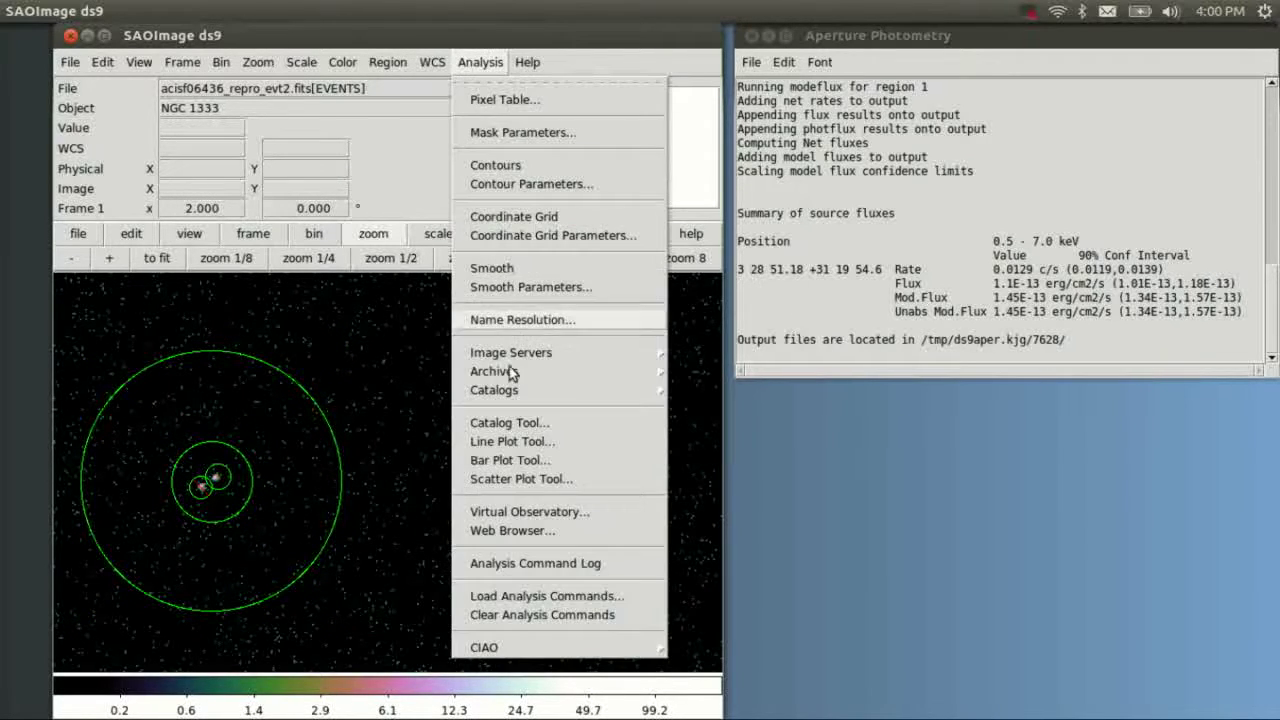
mouse_move(538, 650)
mouse_move(700, 612)
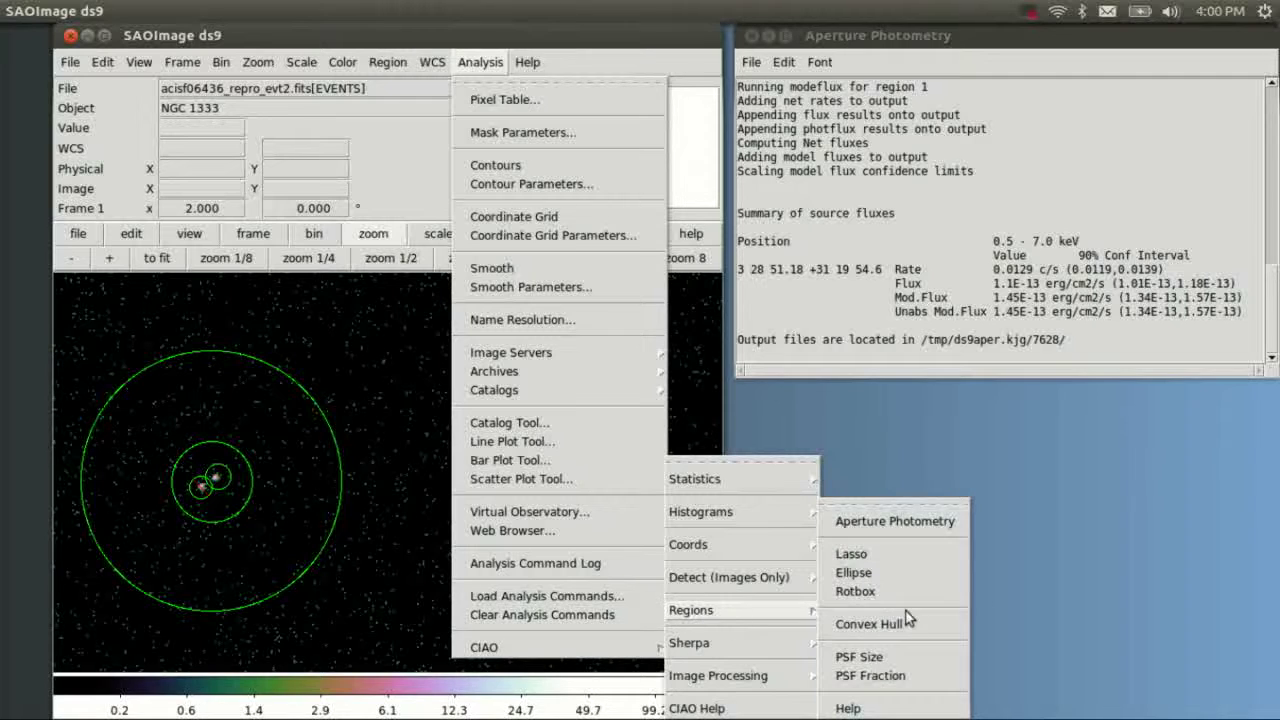
left_click(875, 519)
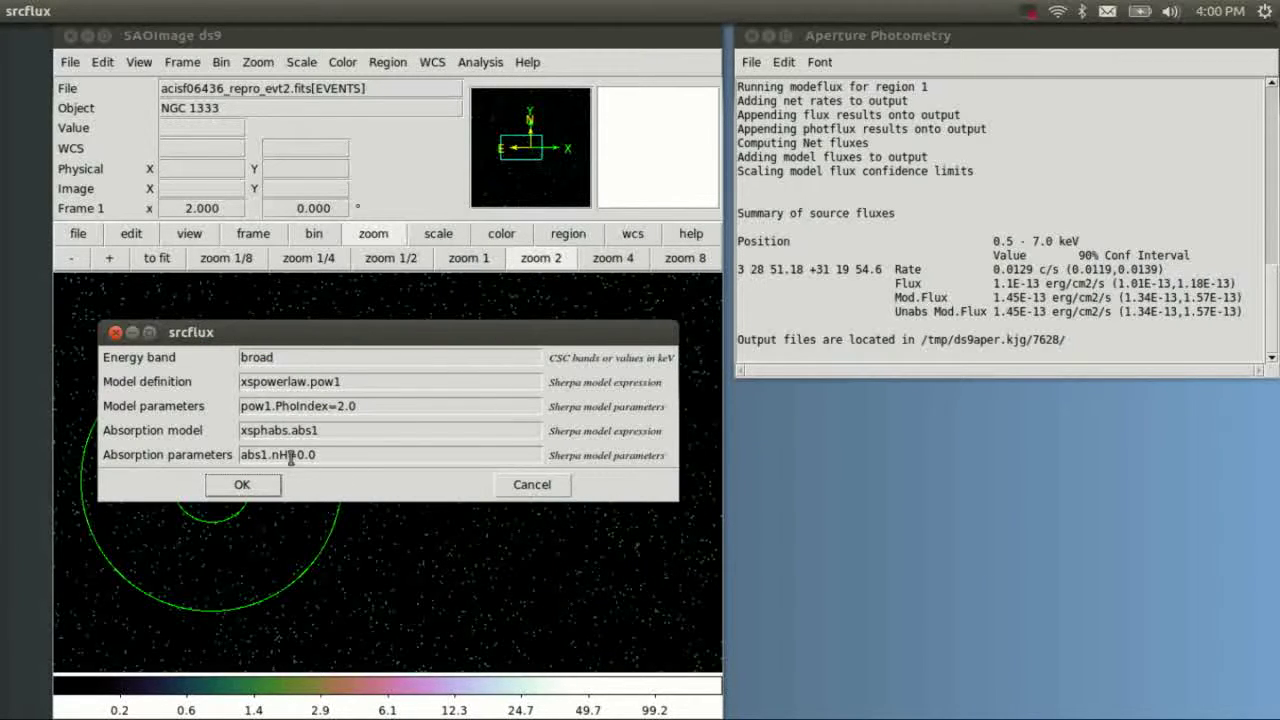
double_click(329, 357)
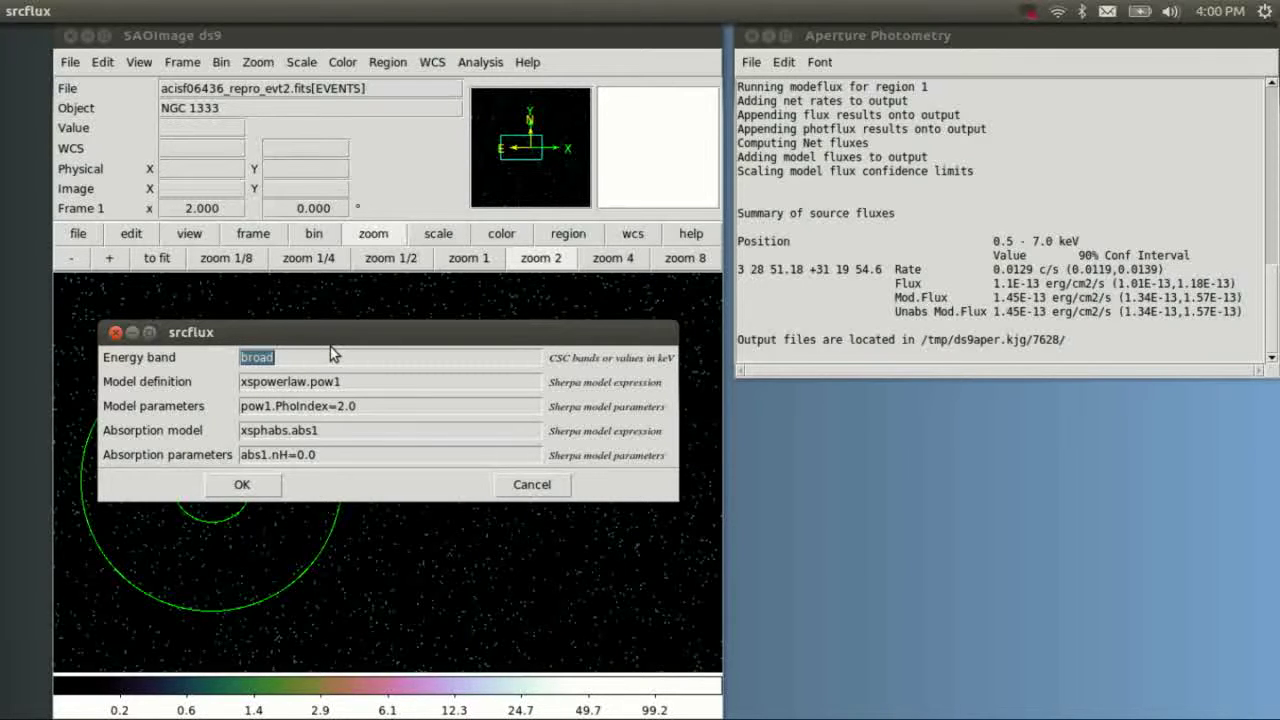
type("soft")
left_click(246, 485)
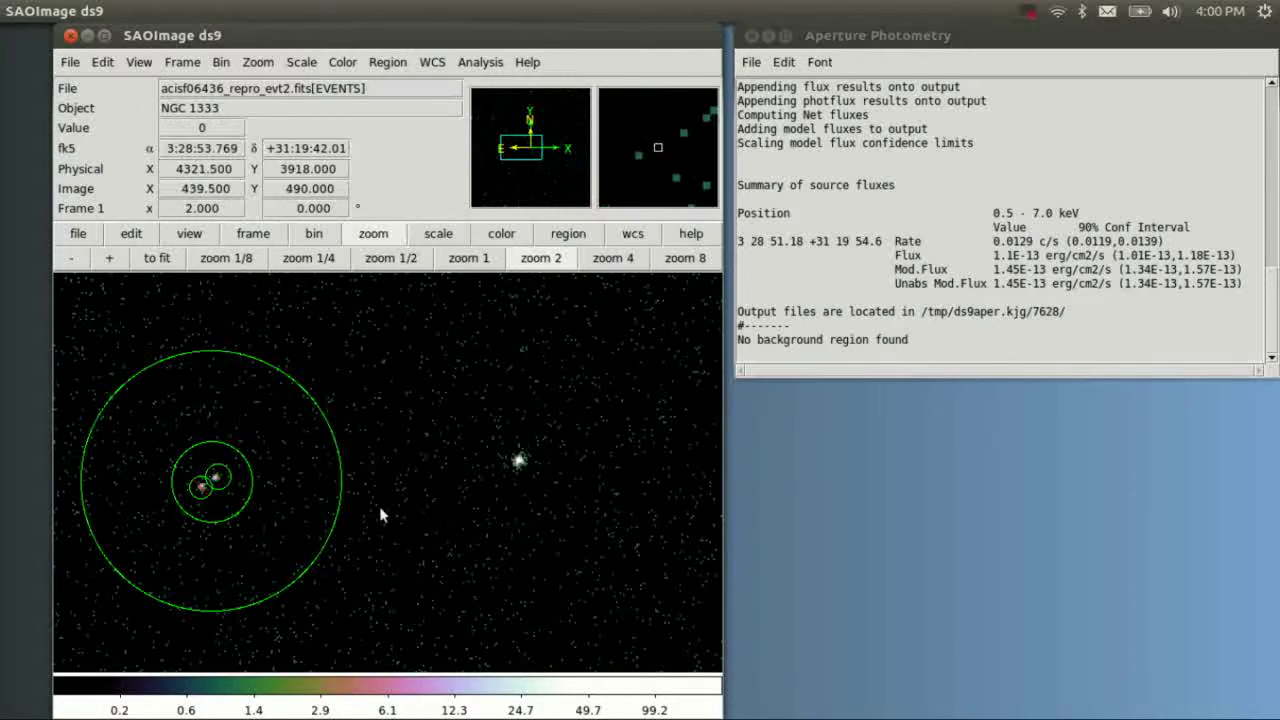
Select the large annulus, then rerun soft-band aperture photometry including the background annulus
left_click(272, 451)
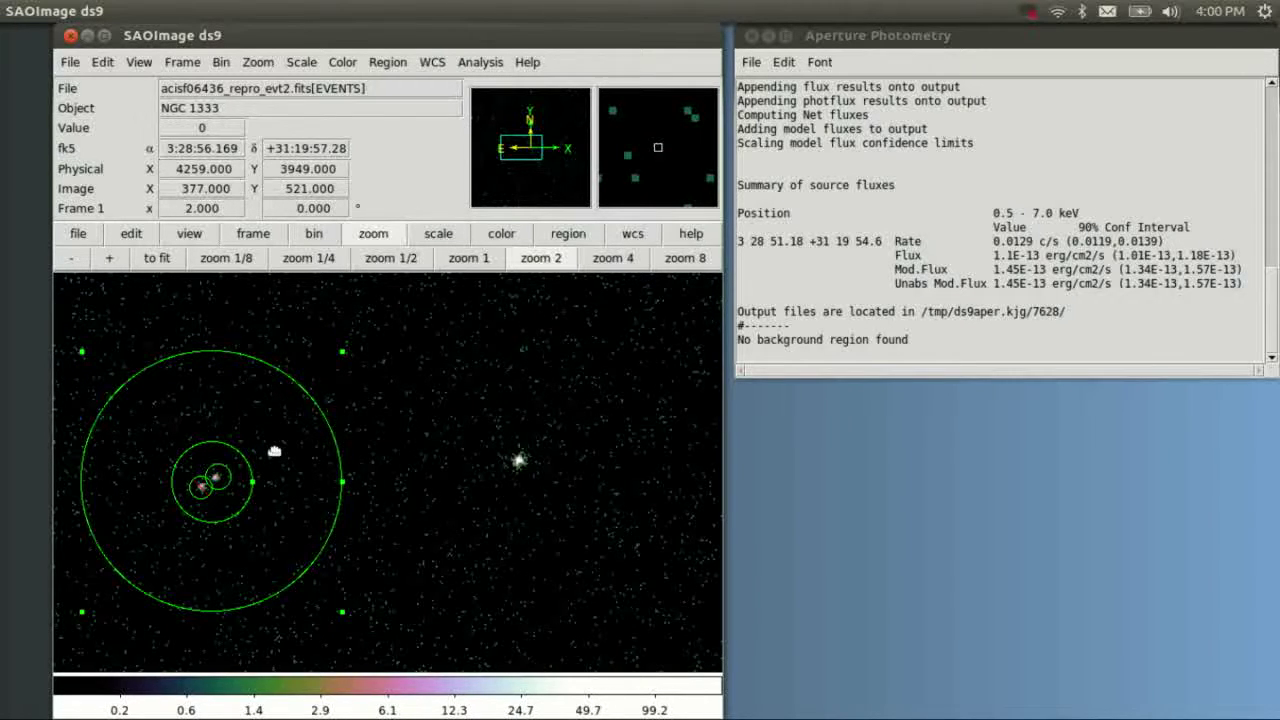
left_click(411, 425)
left_click(463, 64)
mouse_move(500, 648)
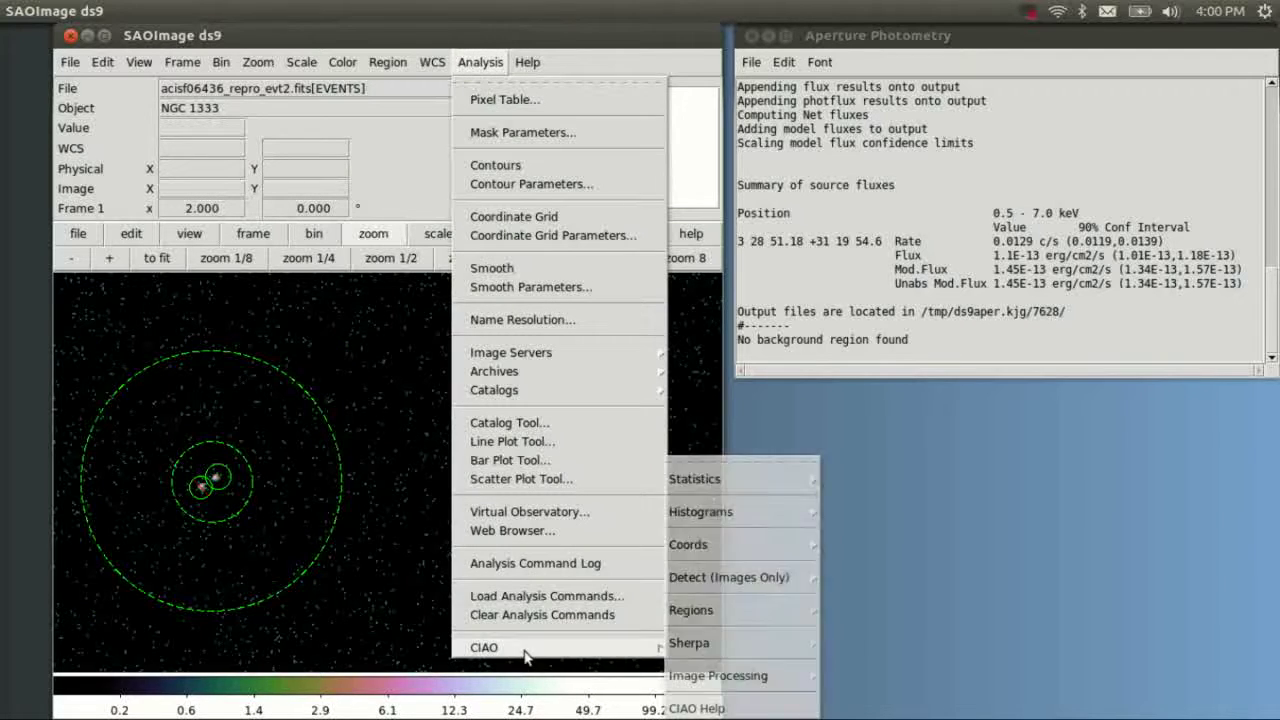
mouse_move(755, 650)
mouse_move(740, 612)
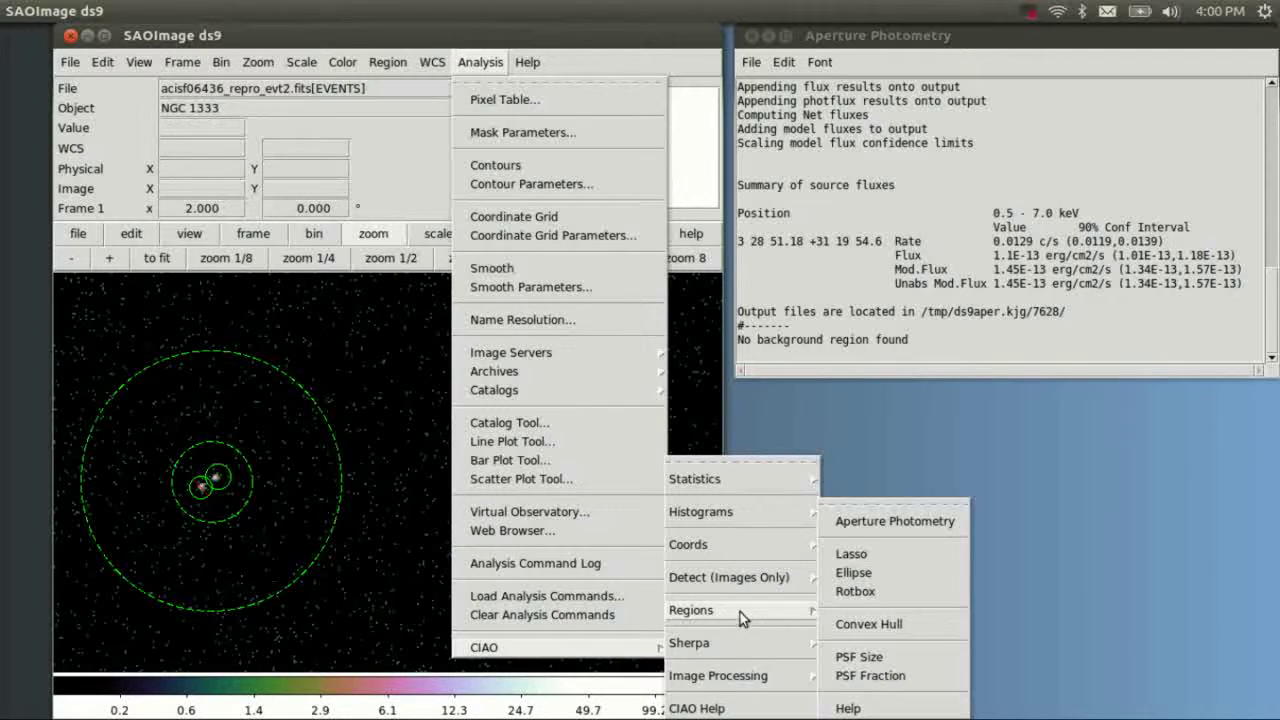
left_click(909, 521)
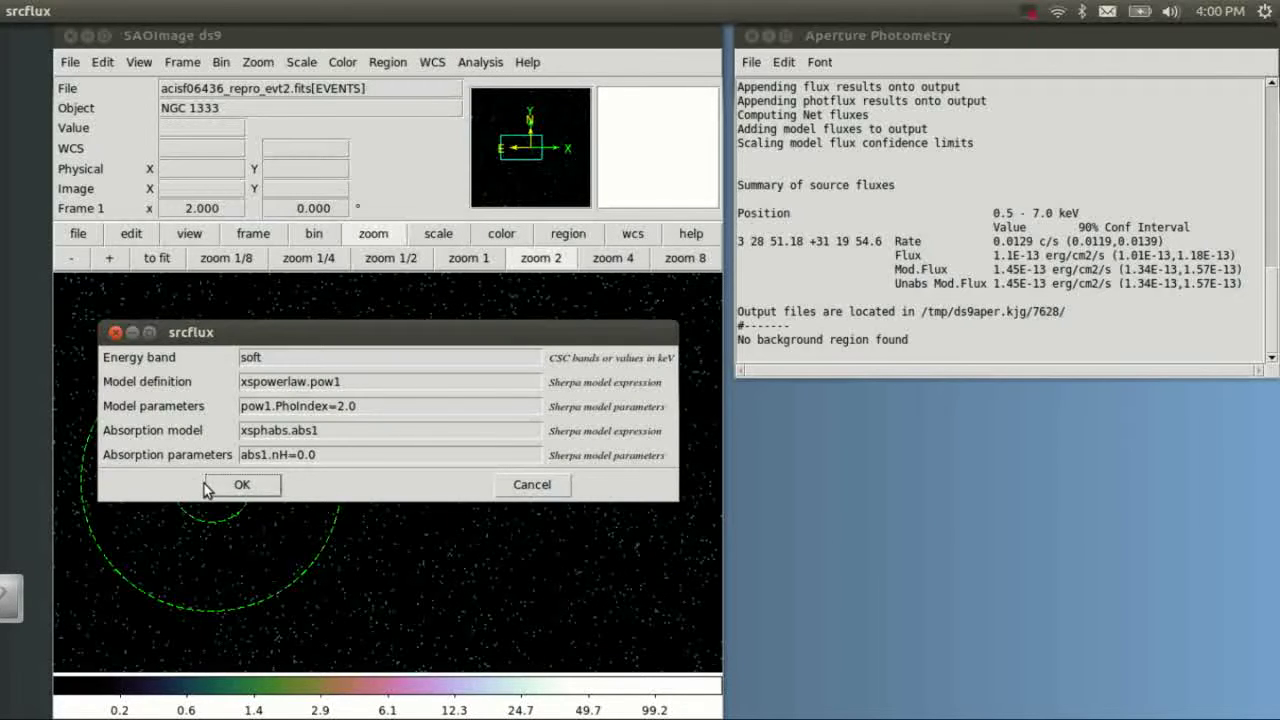
left_click(224, 483)
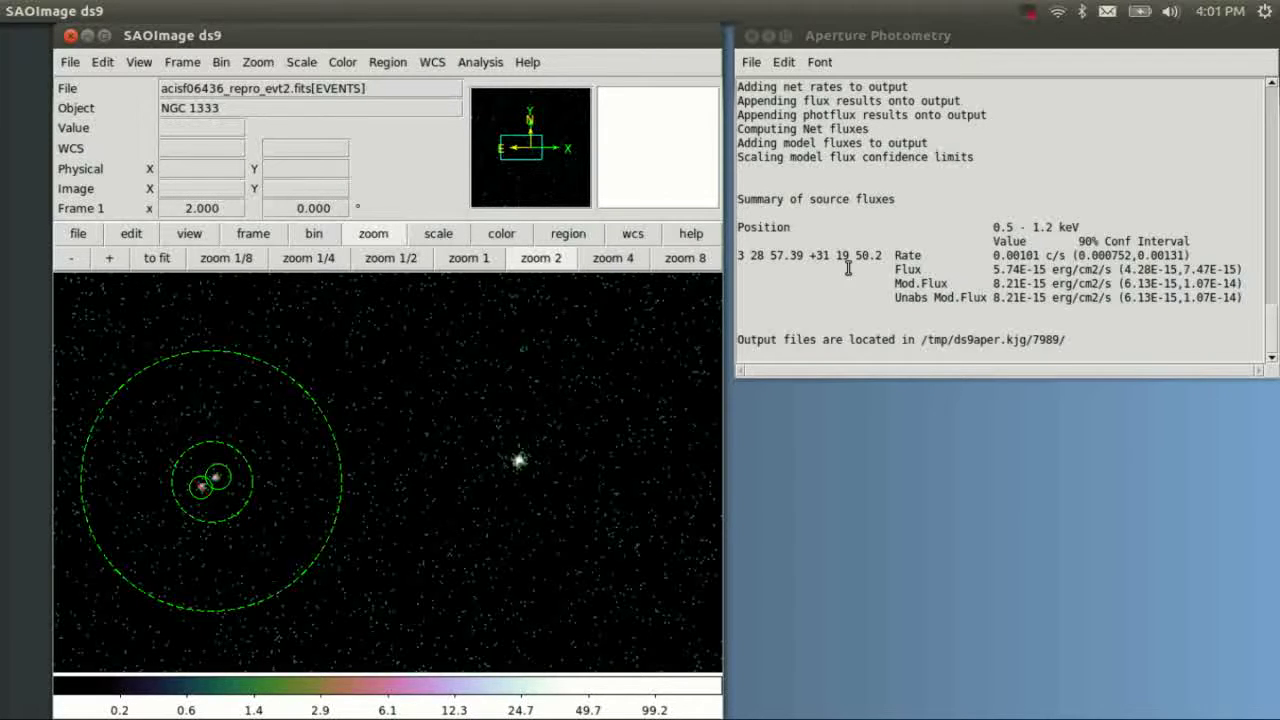
Review the 0.5–1.2 keV flux summary and select the output files folder path
left_click(762, 202)
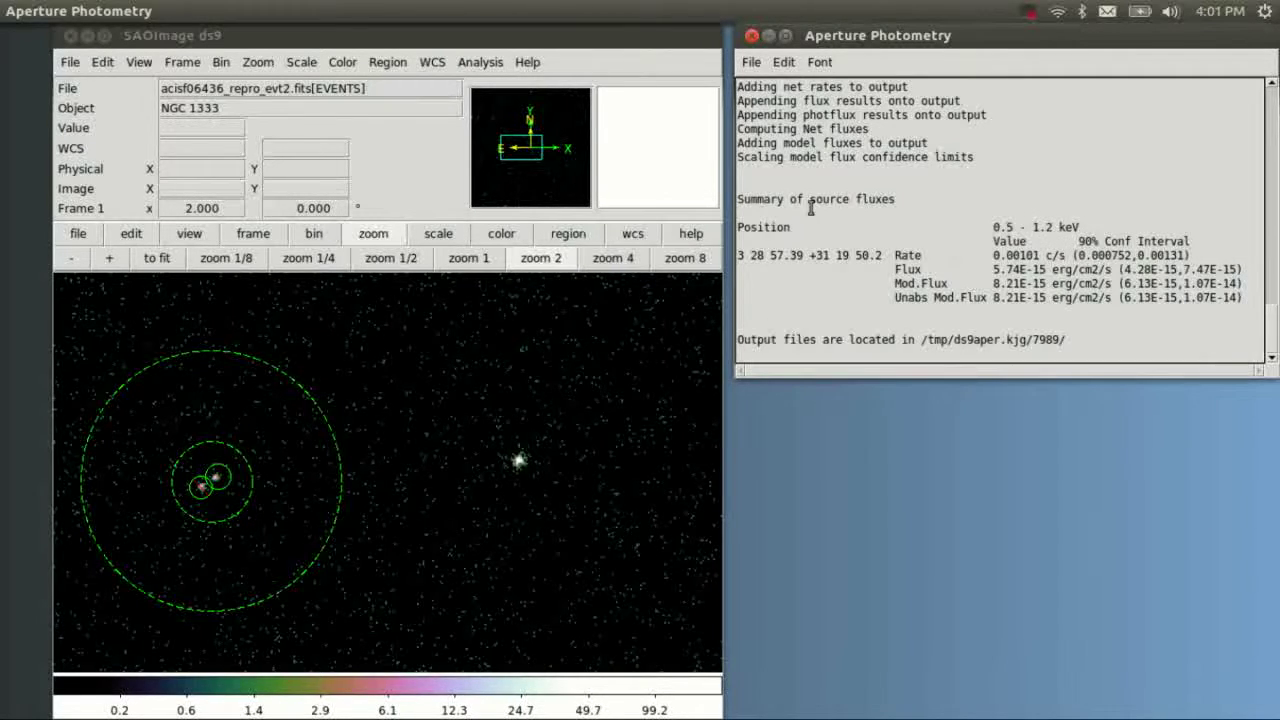
left_click_drag(990, 227, 1092, 227)
left_click(998, 227)
left_click_drag(921, 339, 1069, 339)
key("ctrl+c")
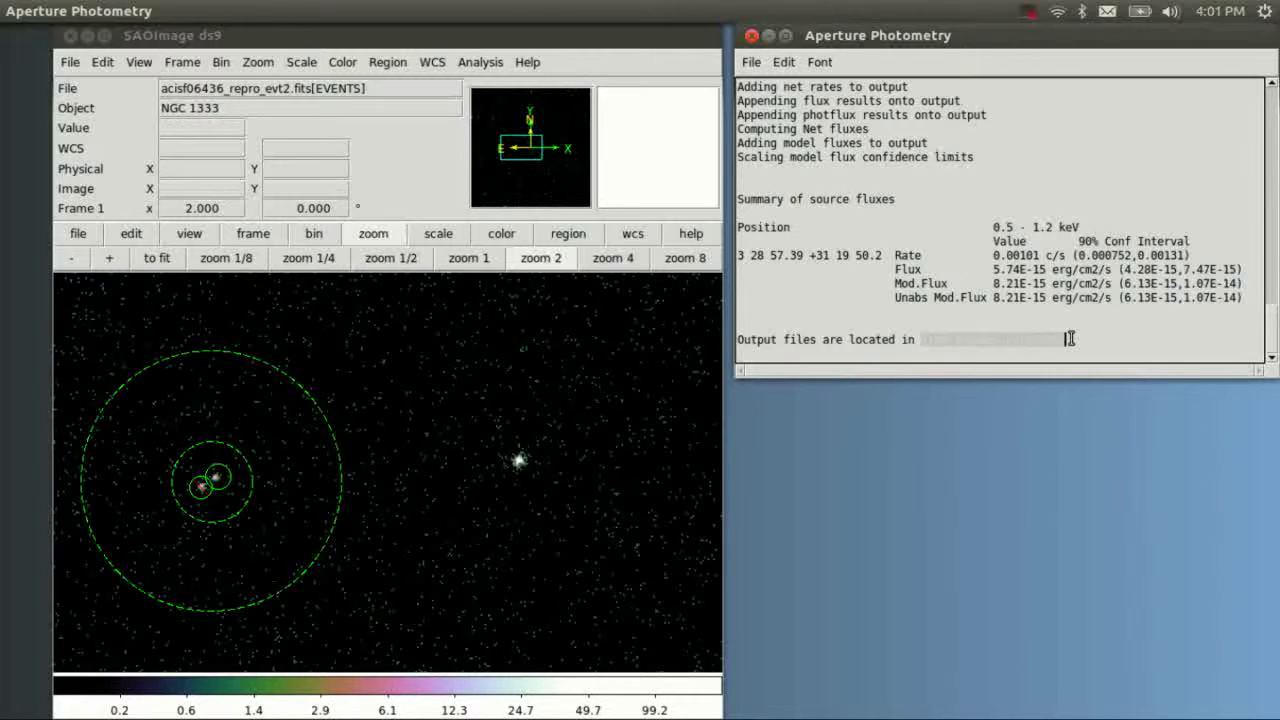
In Terminal, cd into the pasted srcflux output folder and list its files with ls
left_click(22, 107)
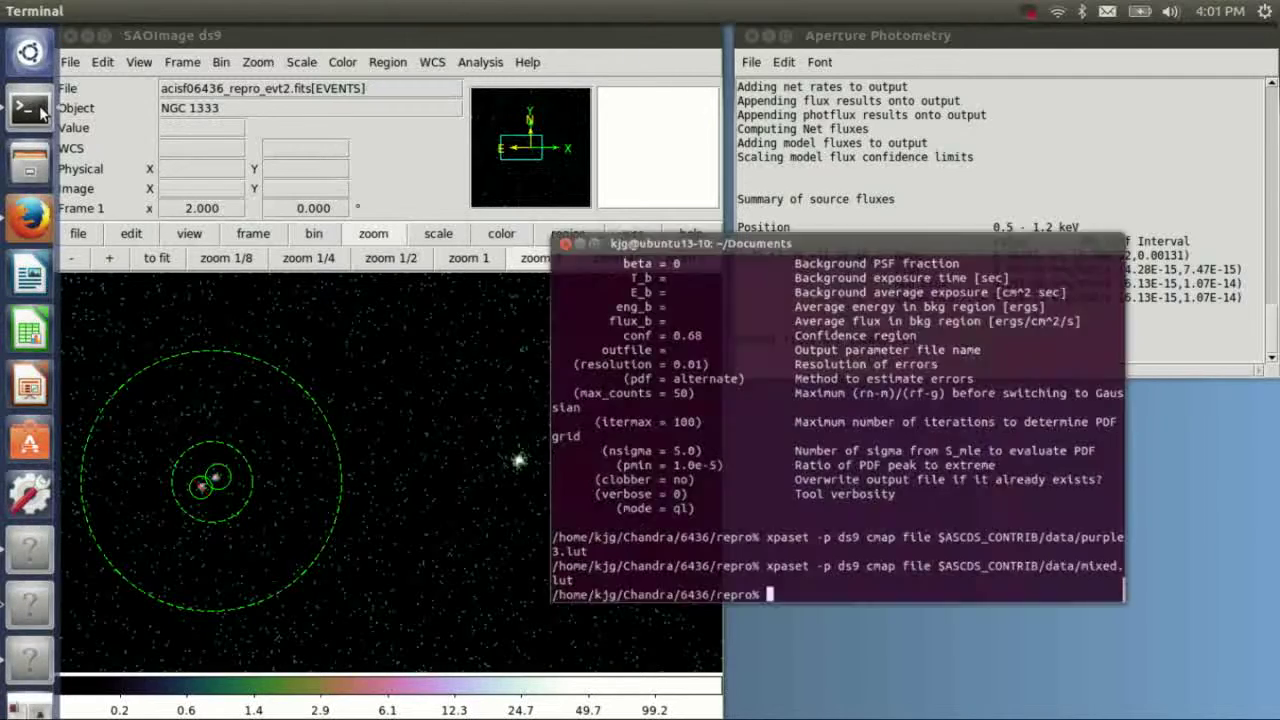
middle_click(886, 487)
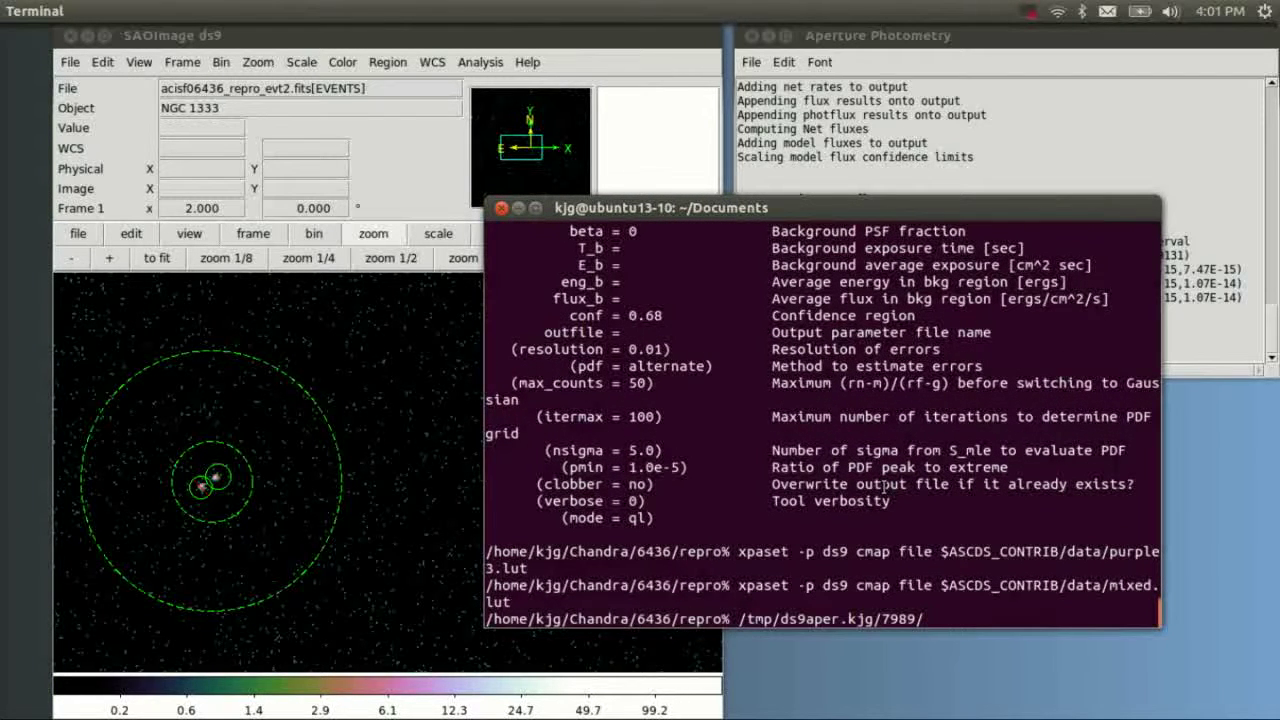
key("ctrl+a")
type("cd")
key("Return")
type("ls")
key("Return")
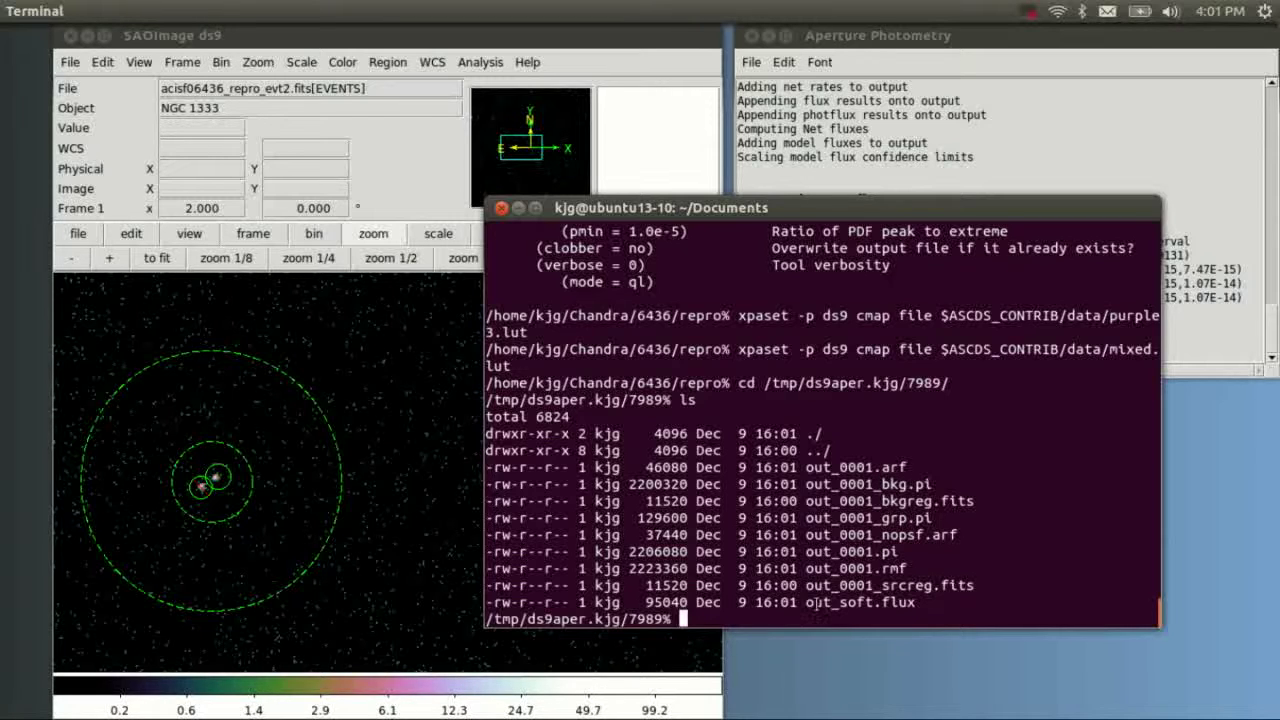
Run dmlist out_soft.flux cols to show the file's columns
left_click_drag(803, 602, 917, 595)
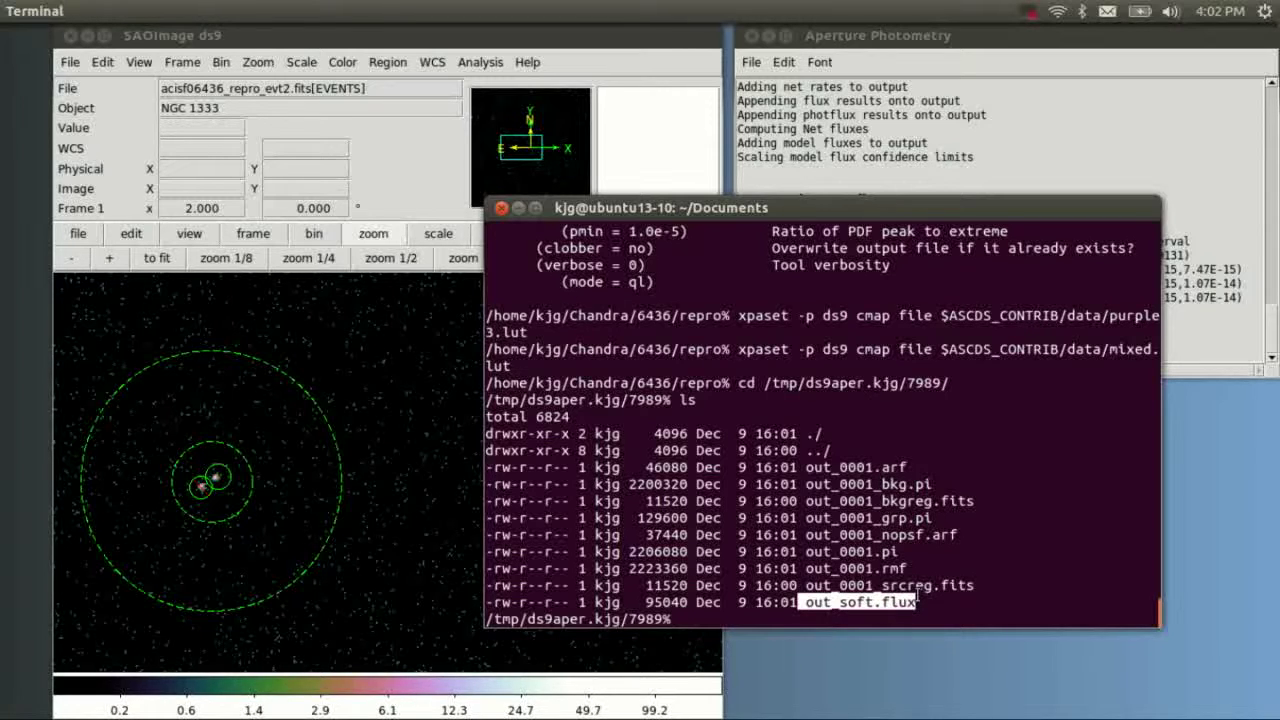
middle_click(917, 598)
key("ctrl+a")
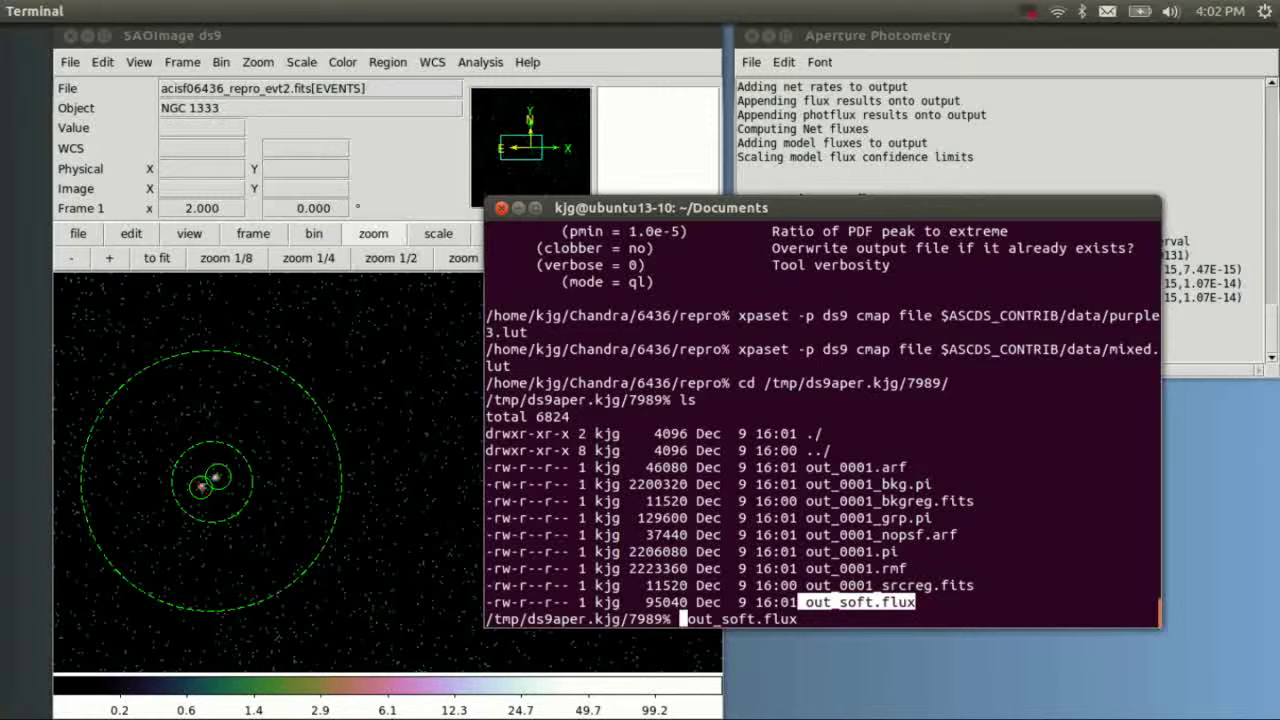
type("dmlist")
key("ctrl+e")
type("cols")
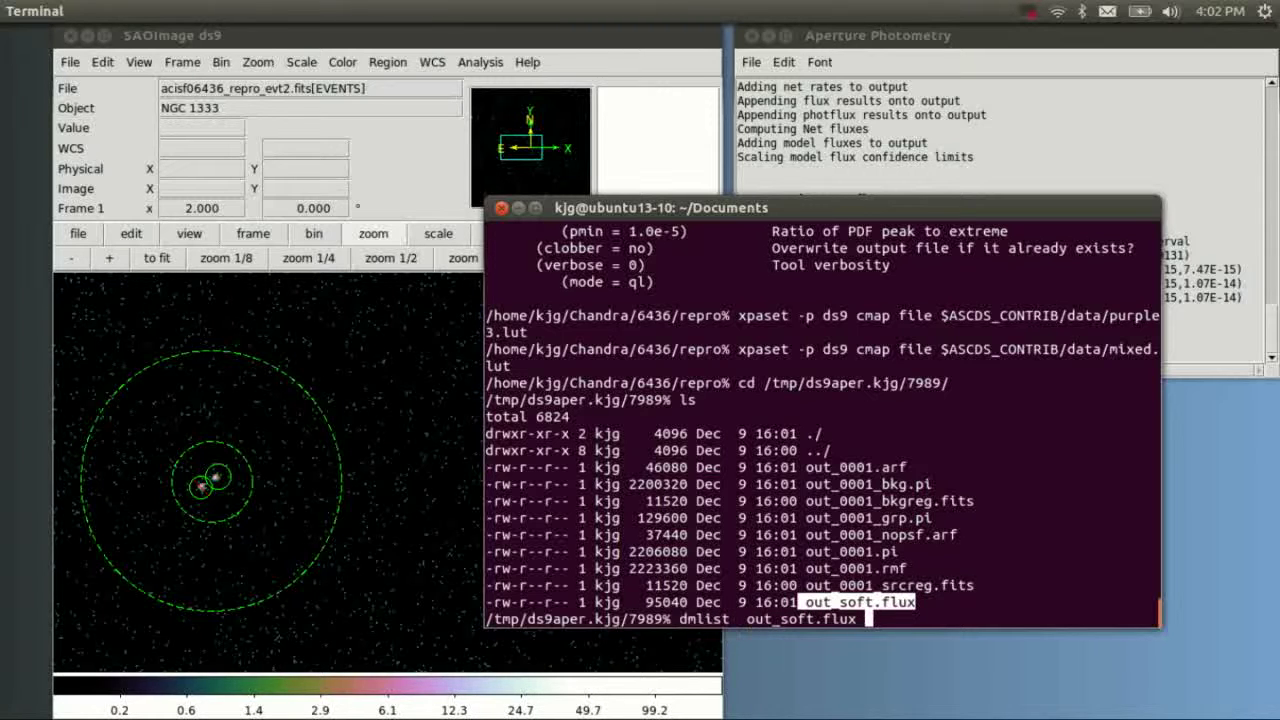
key("Return")
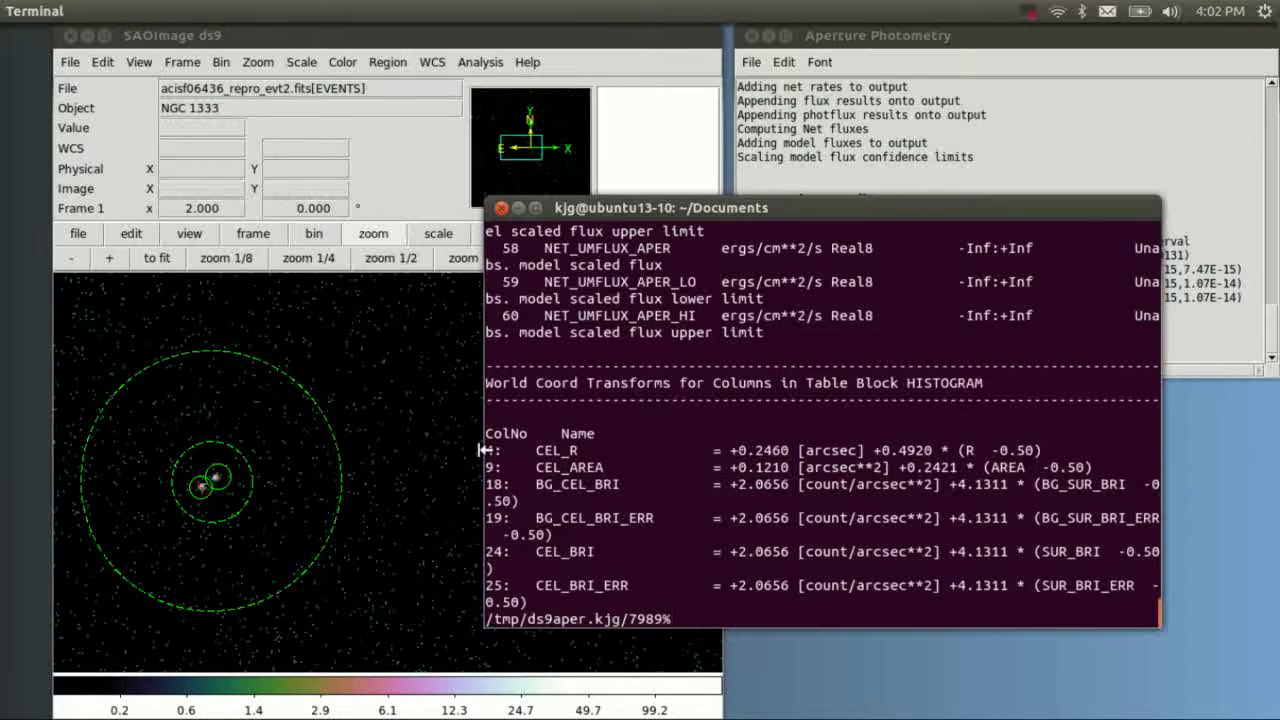
Widen the Terminal and highlight the out_soft.flux column list from NET_COUNTS through NET_RATE_APER
left_click_drag(483, 449, 54, 449)
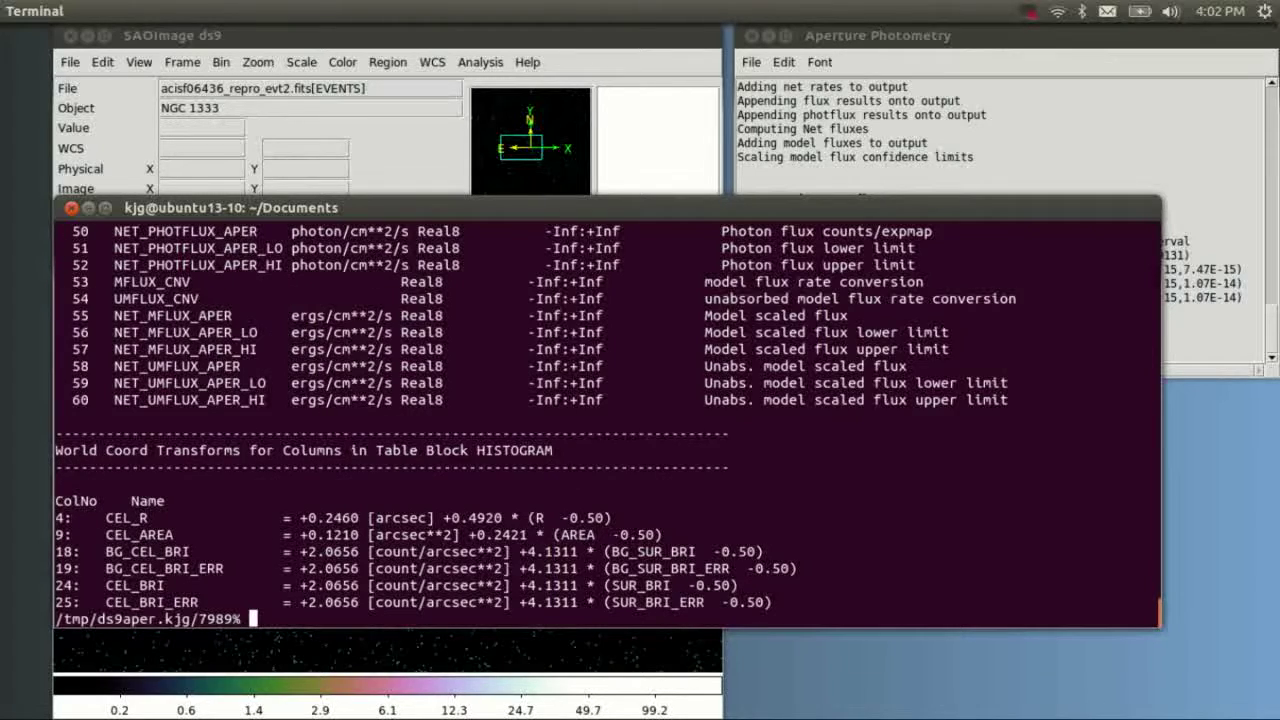
scroll(478, 382, "up", 7)
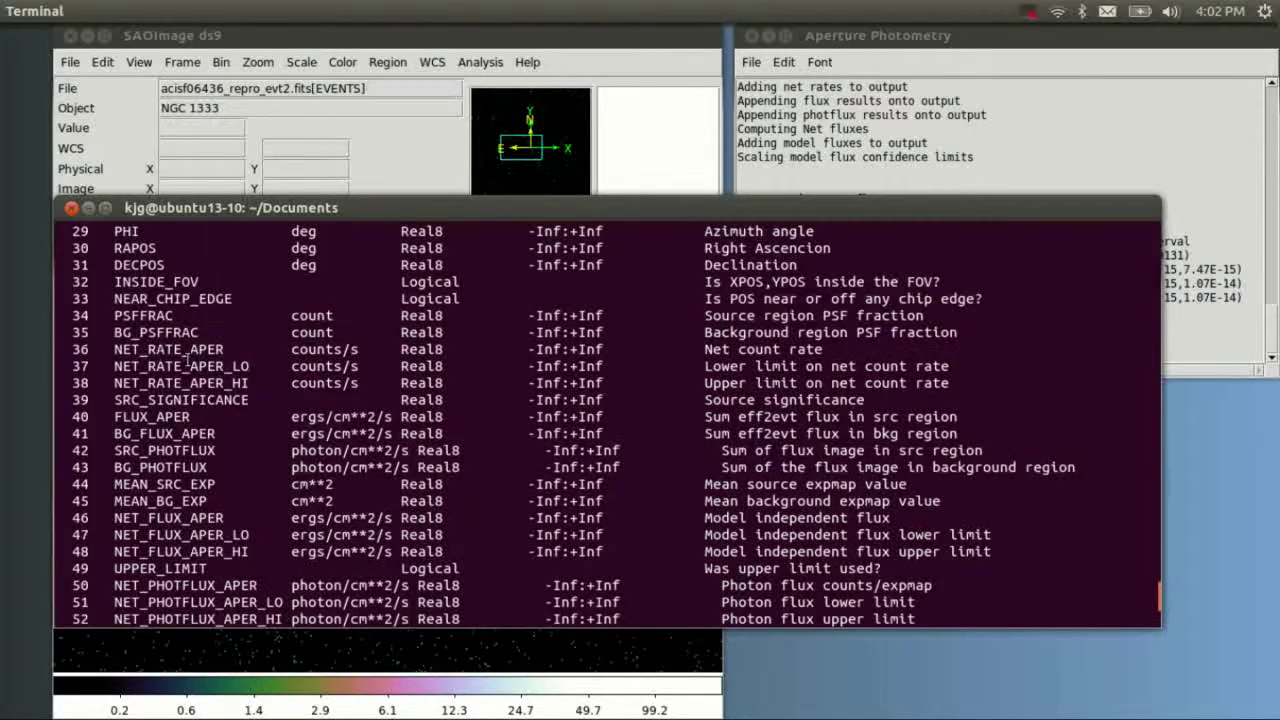
scroll(158, 349, "up", 3)
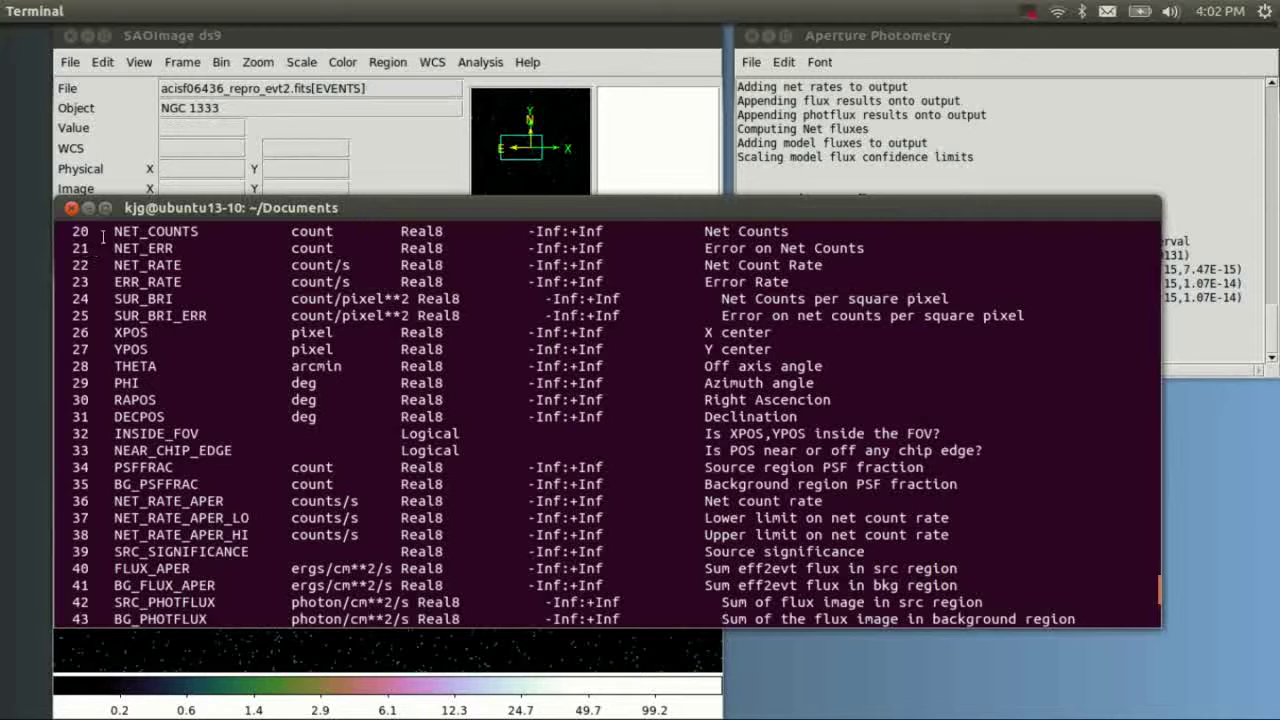
left_click_drag(103, 236, 232, 501)
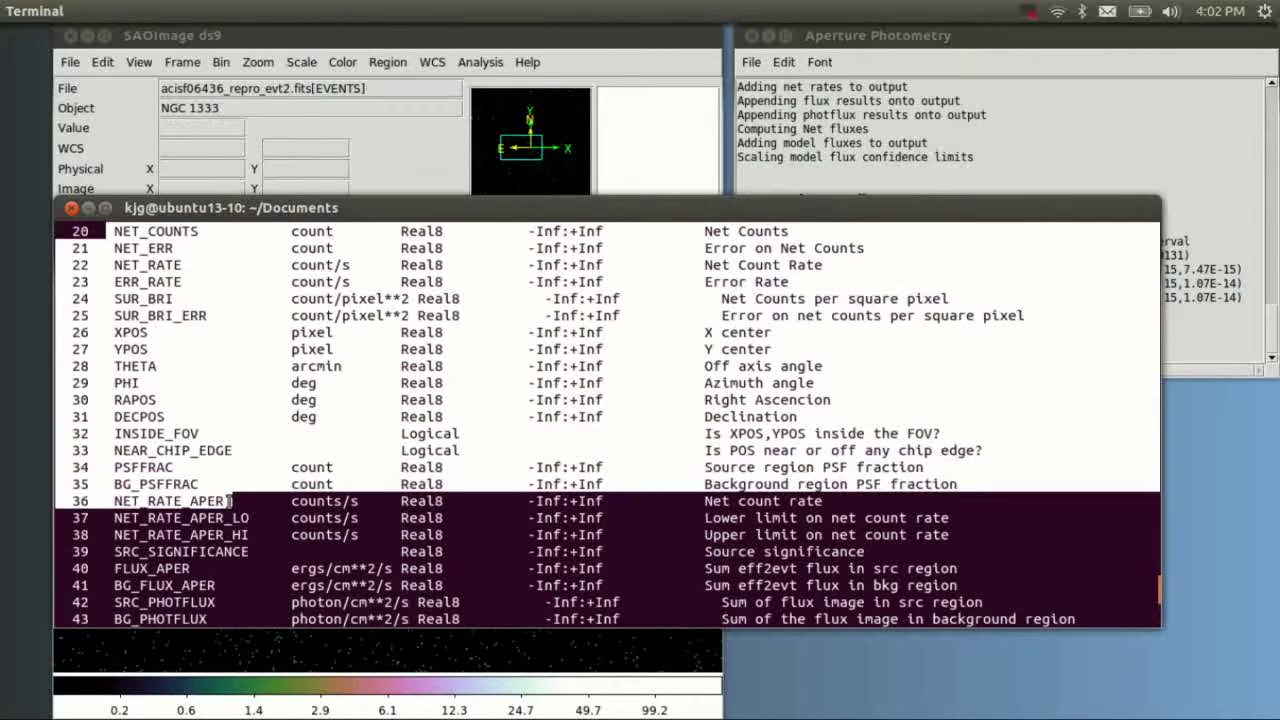
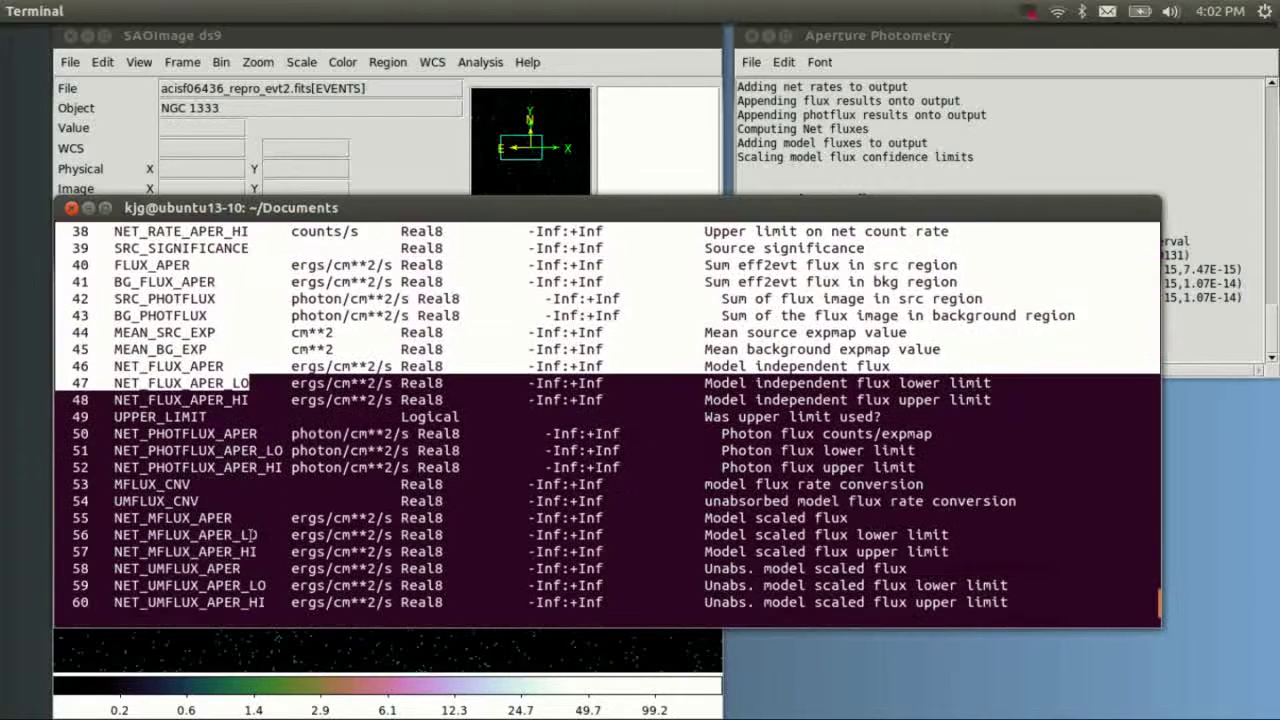
Scroll through the dmlist column list, selecting and then clearing the photon flux rows 50–52
left_click(246, 487)
scroll(234, 450, "down", 2)
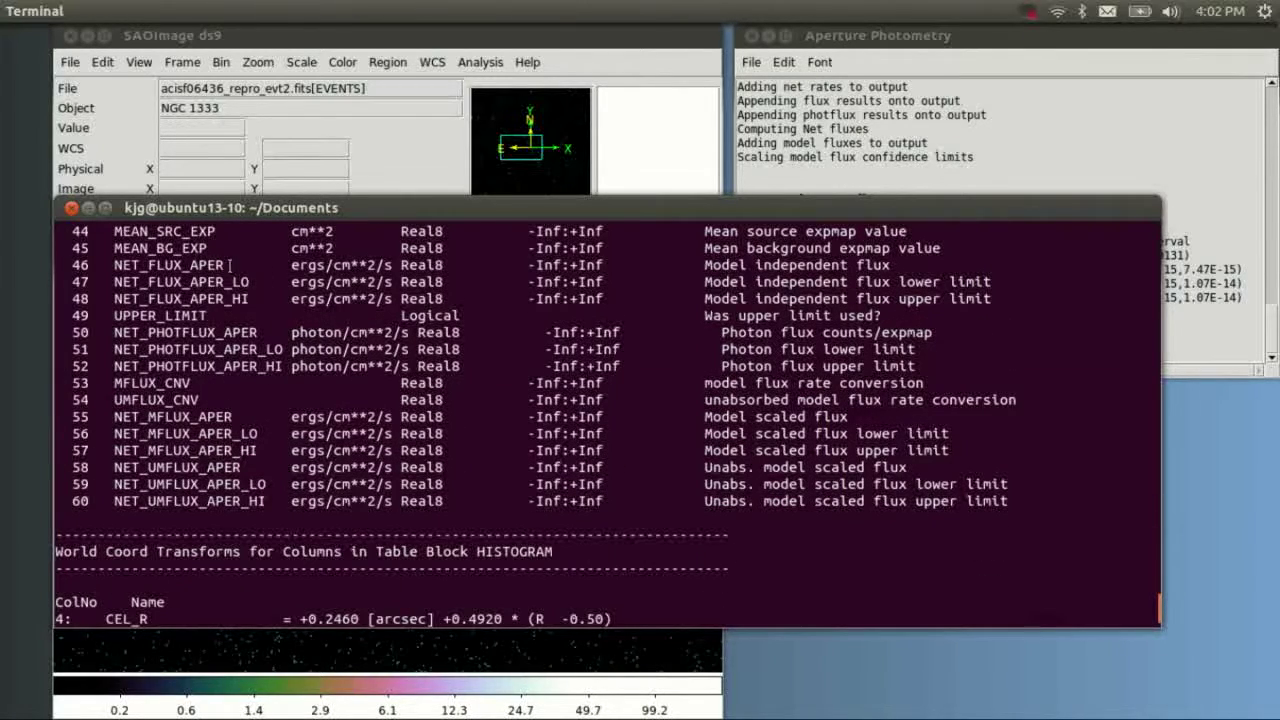
left_click_drag(160, 331, 329, 381)
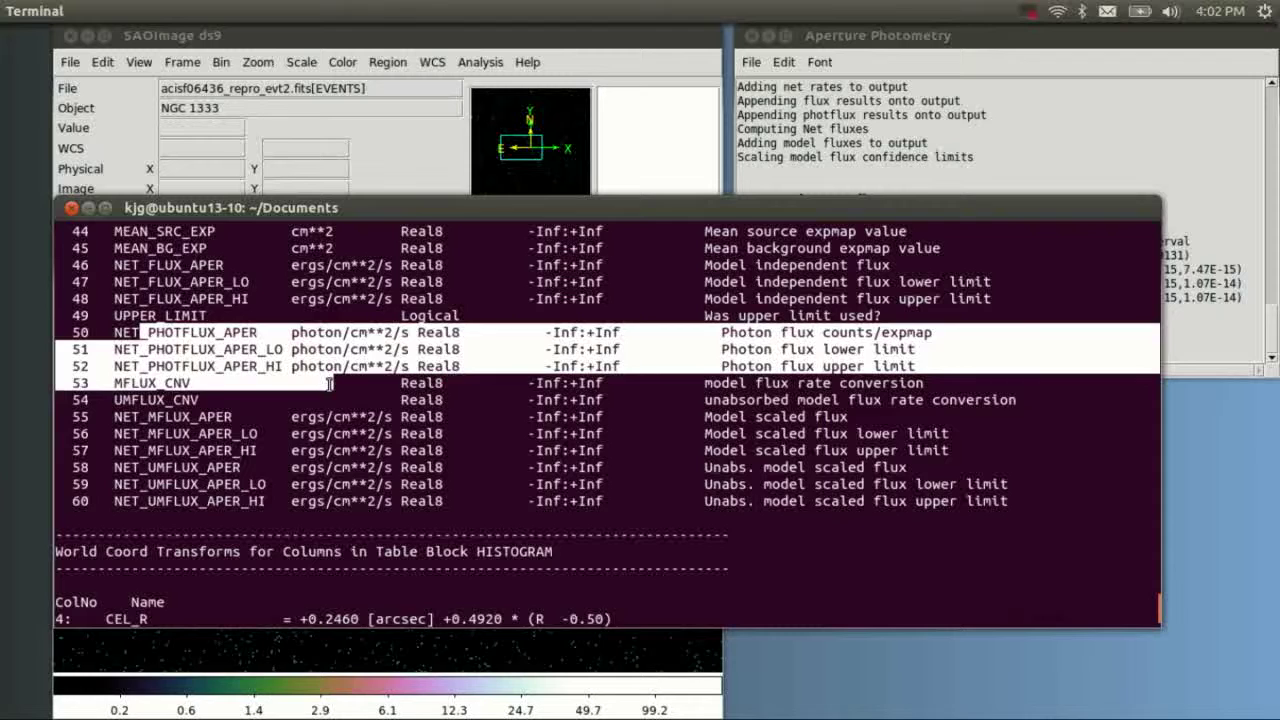
left_click(343, 411)
Finish the column list and bring the ds9 NGC 1333 image with source regions forward
scroll(354, 415, "down", 2)
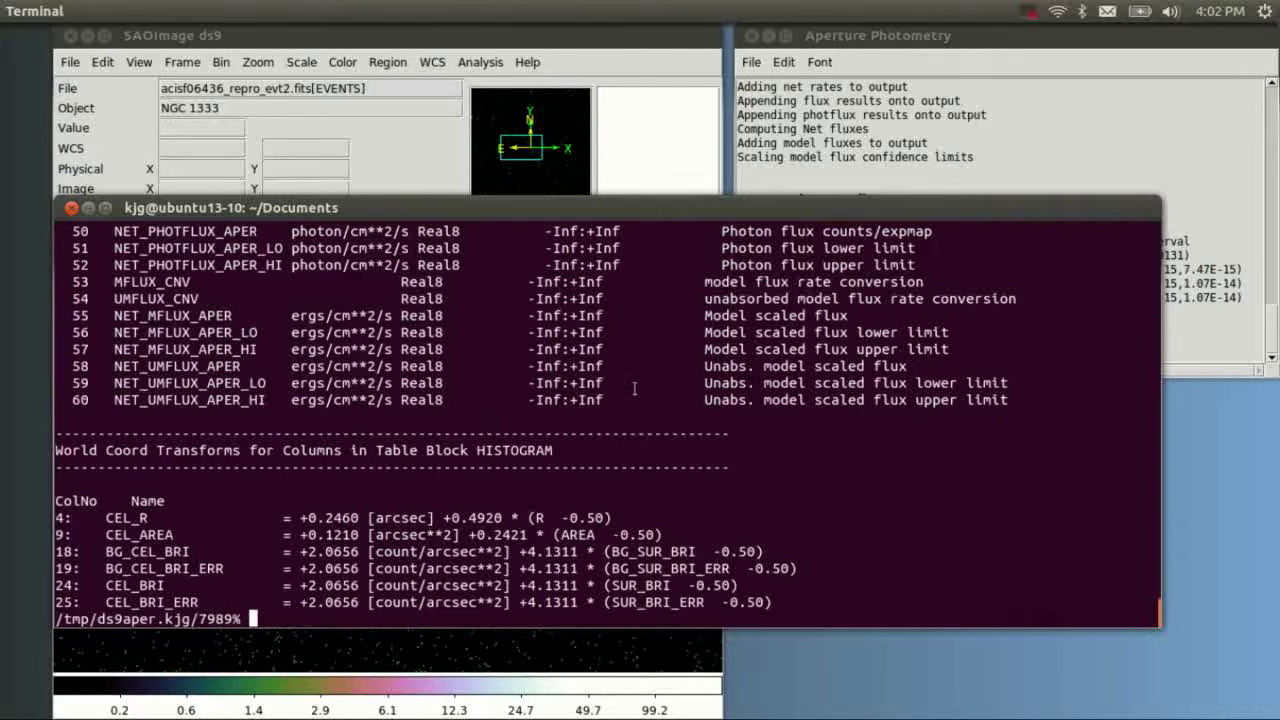
left_click(527, 133)
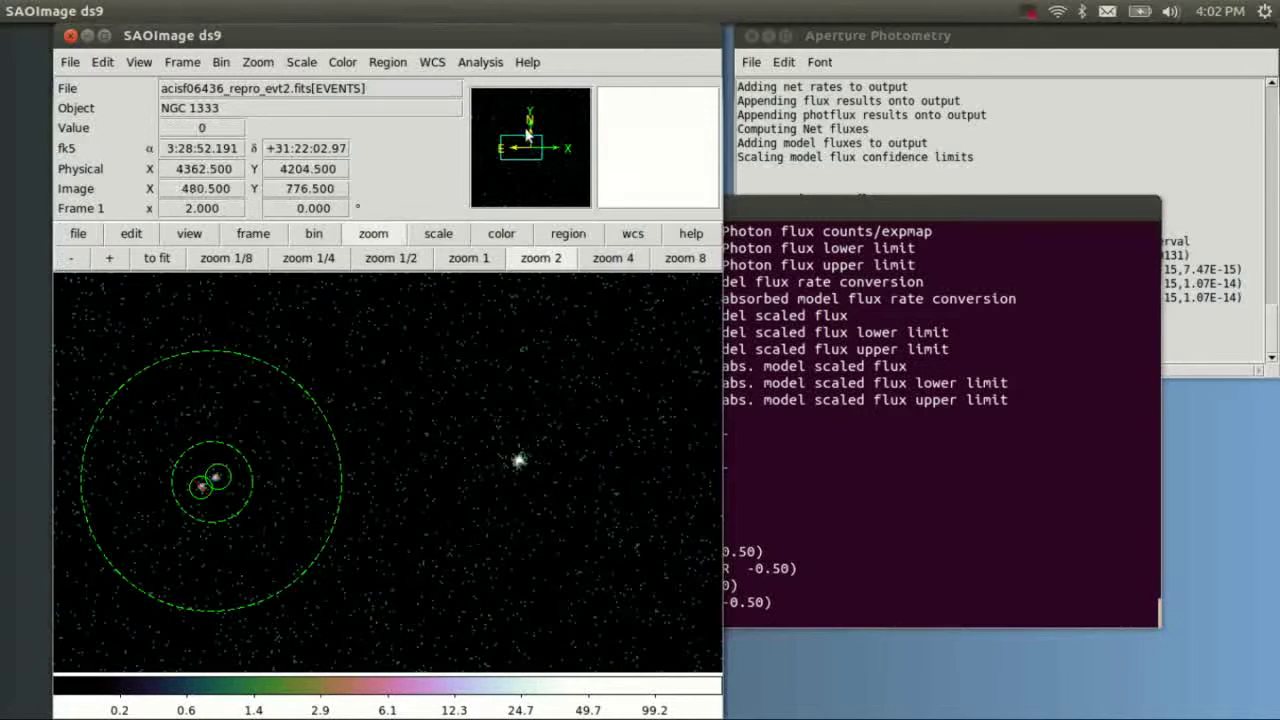